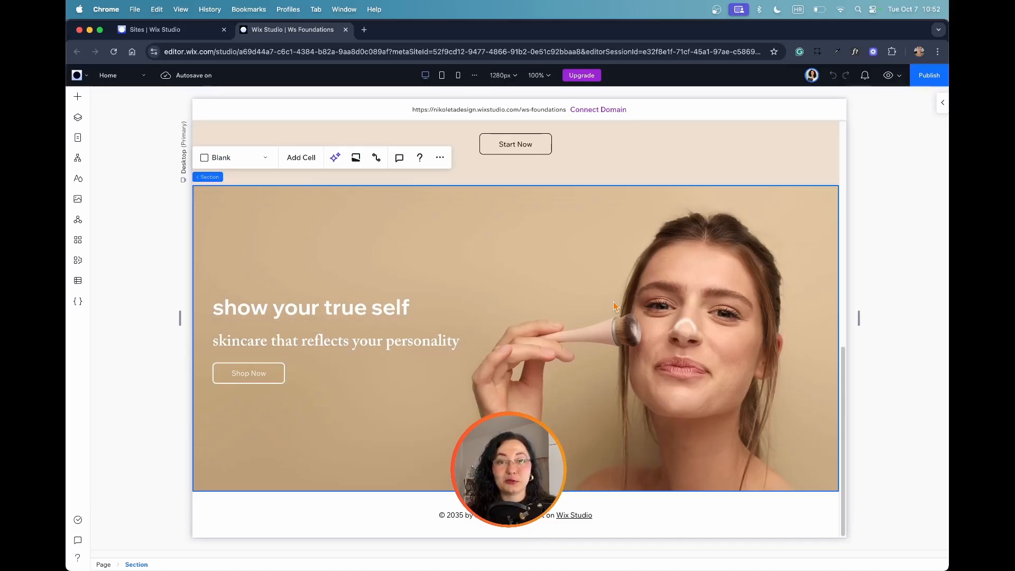
Add a blank section below the "show your true self" section and insert an image element in it.
mouse_move(540, 201)
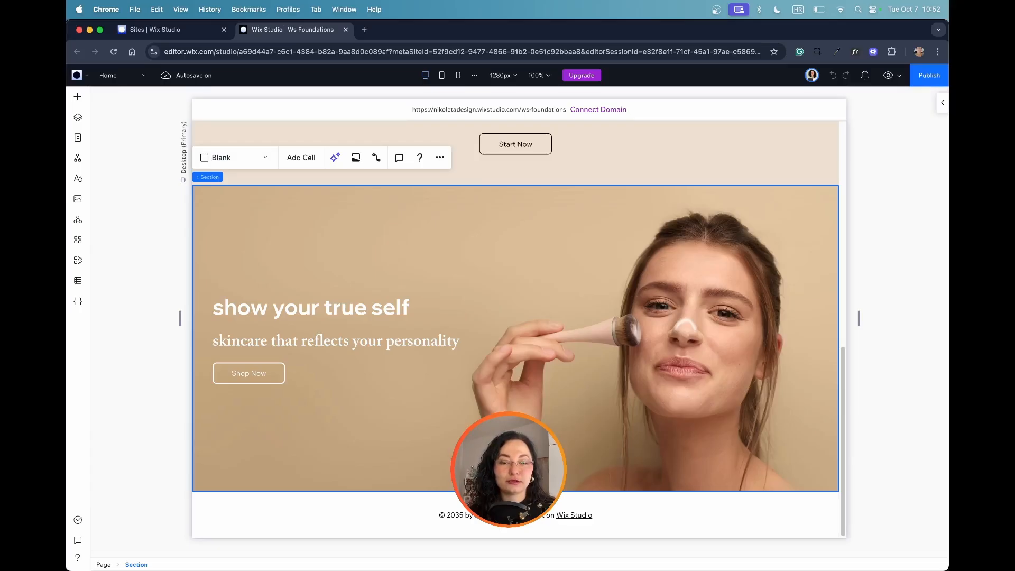
click(516, 492)
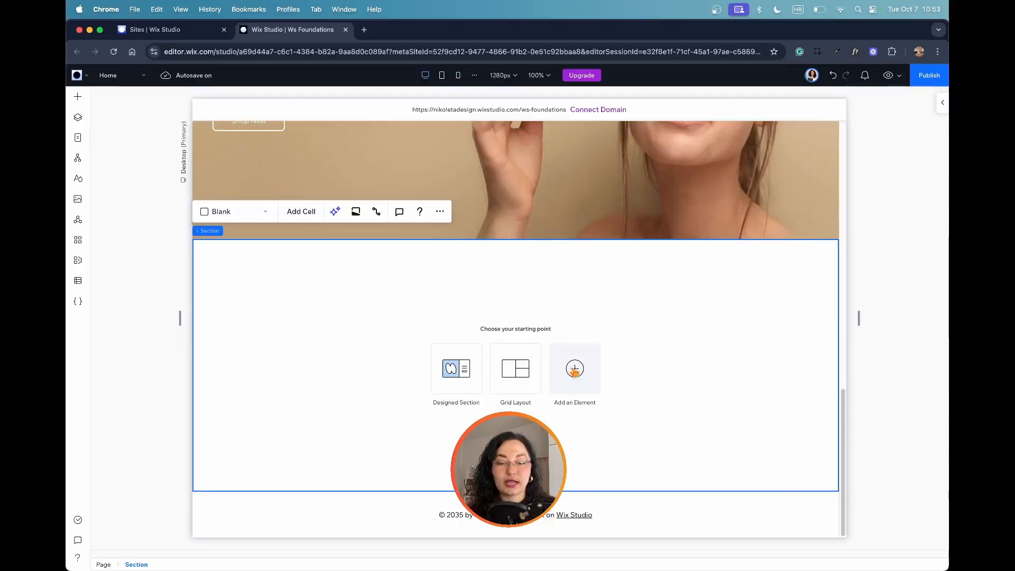
scroll(626, 429, up, 5)
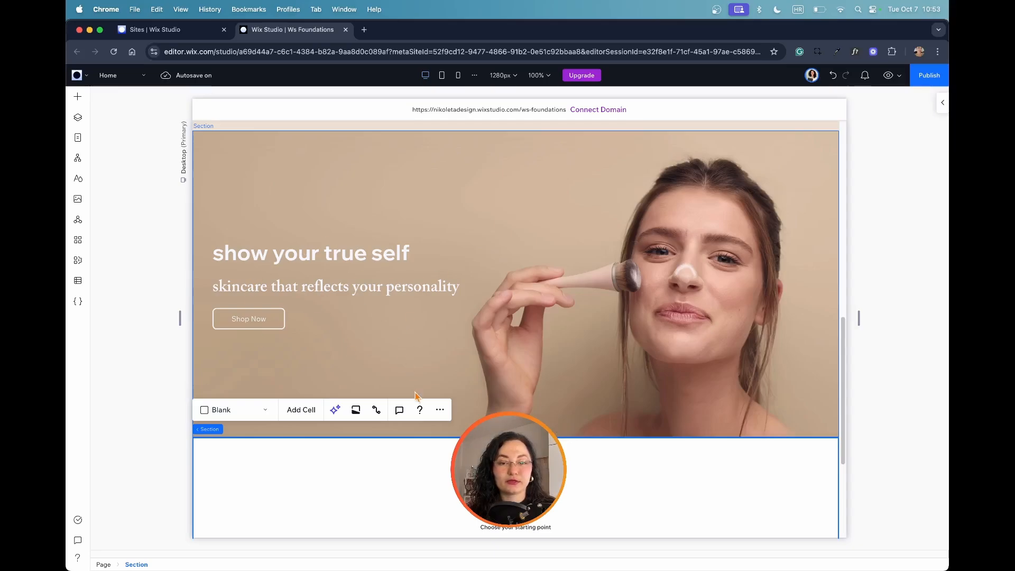
scroll(417, 396, down, 3)
click(570, 412)
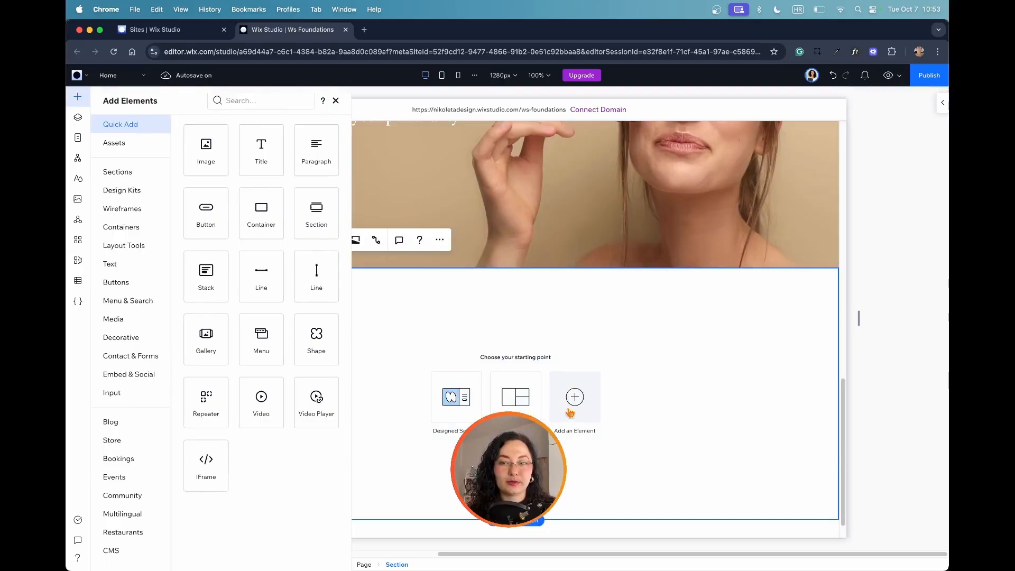
click(220, 173)
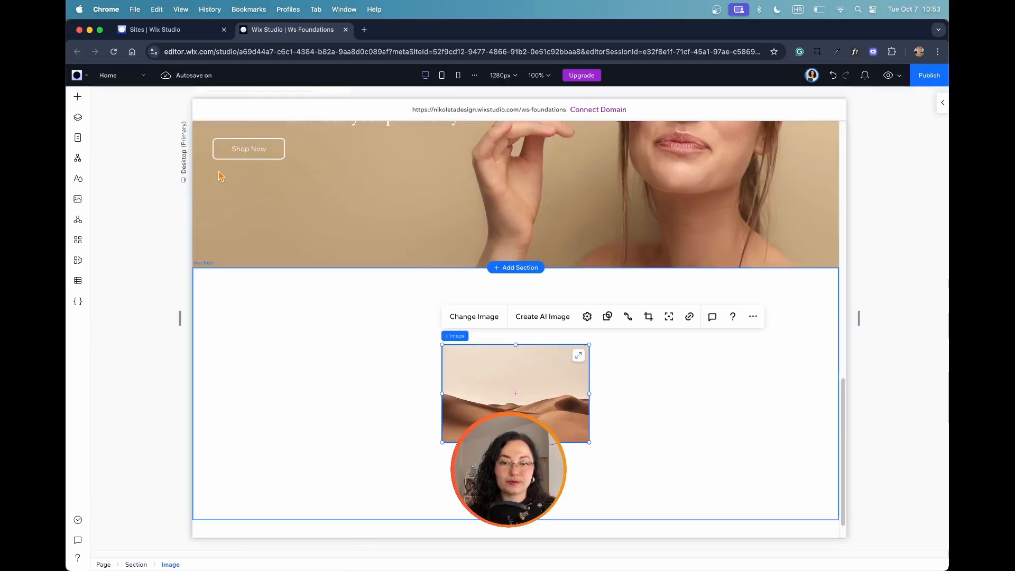
Replace the placeholder image with the "Skincare Model" photo from Media from Wix, using the search term "skincare".
click(485, 318)
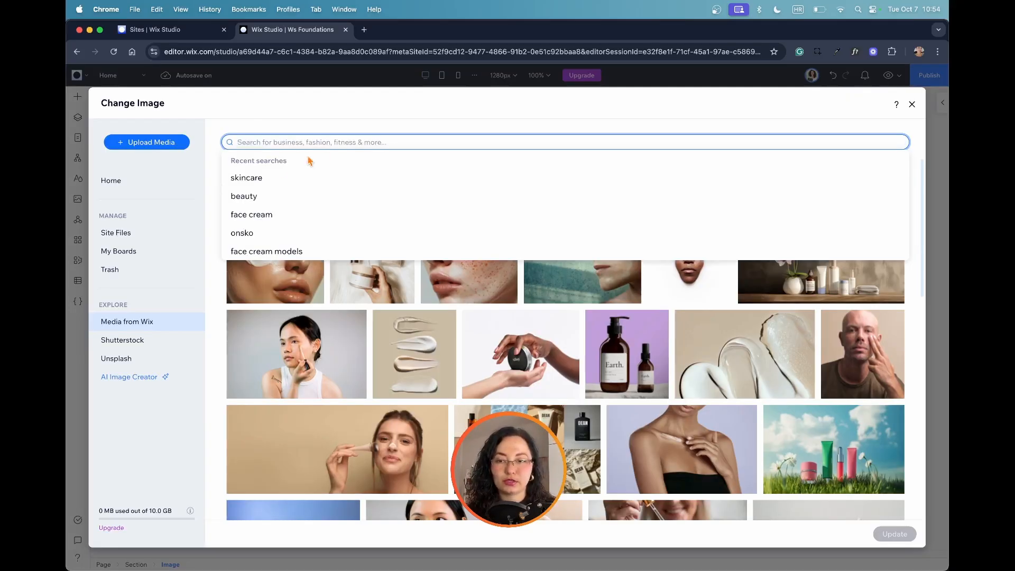
click(256, 178)
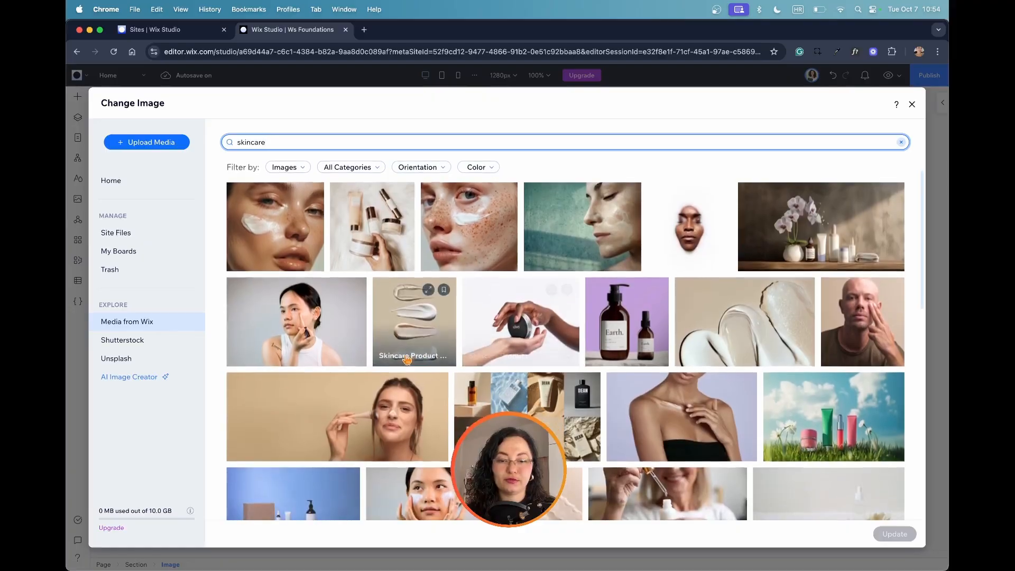
scroll(360, 386, down, 1)
click(326, 397)
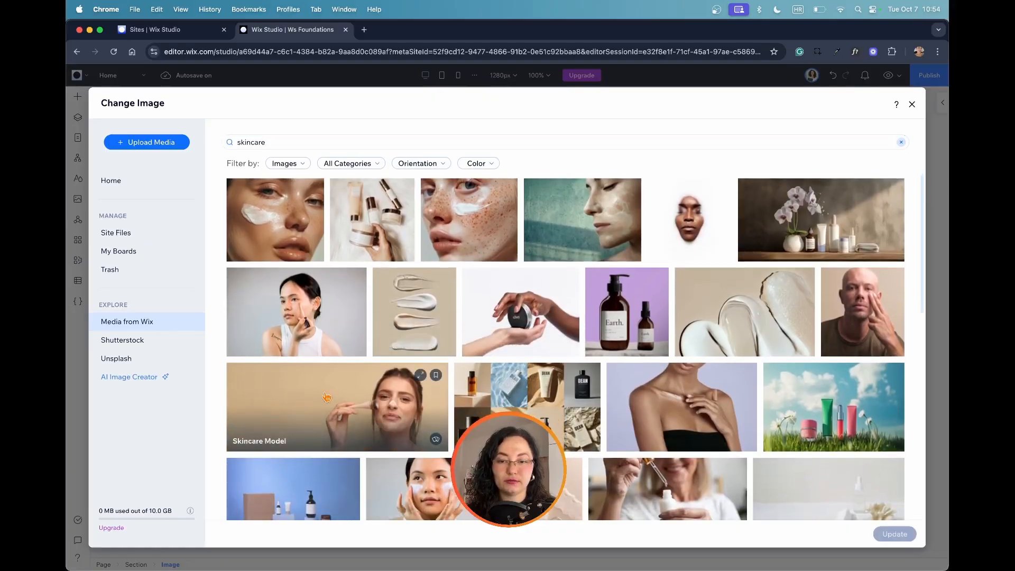
click(886, 534)
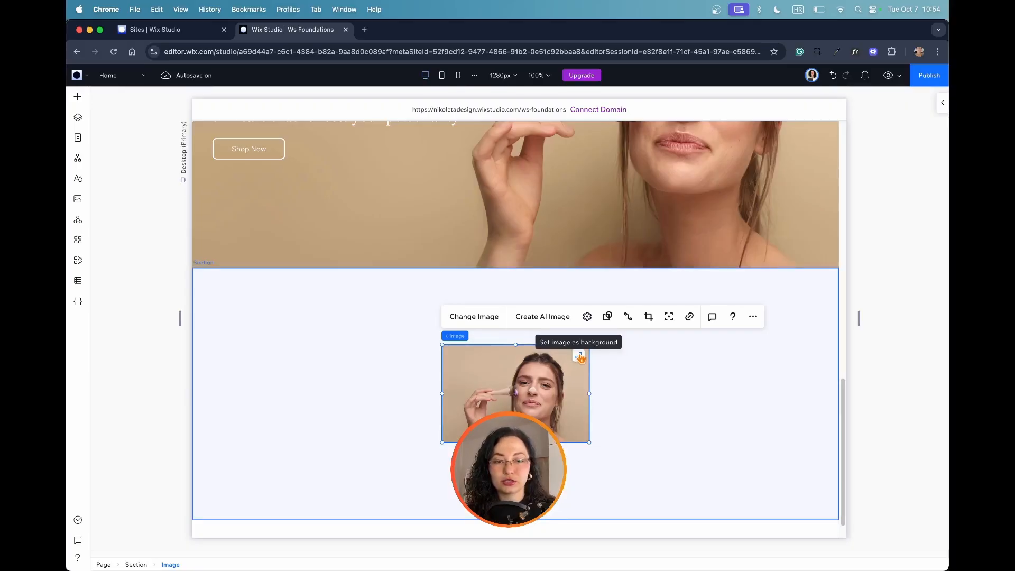
Set the Skincare Model image as the new section's background and compare it with the original section above.
click(580, 357)
scroll(740, 391, up, 5)
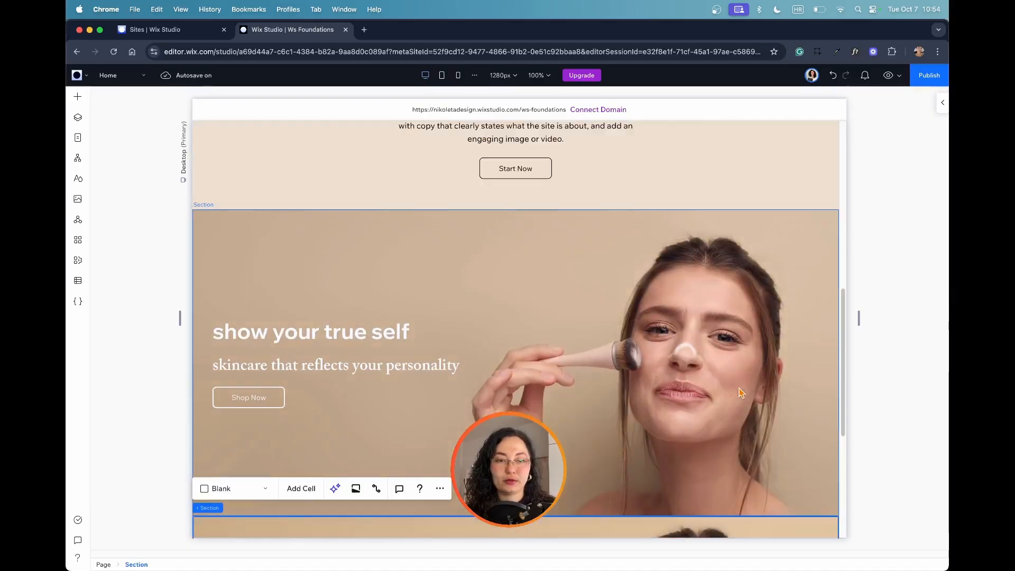
scroll(741, 391, down, 5)
scroll(741, 391, up, 4)
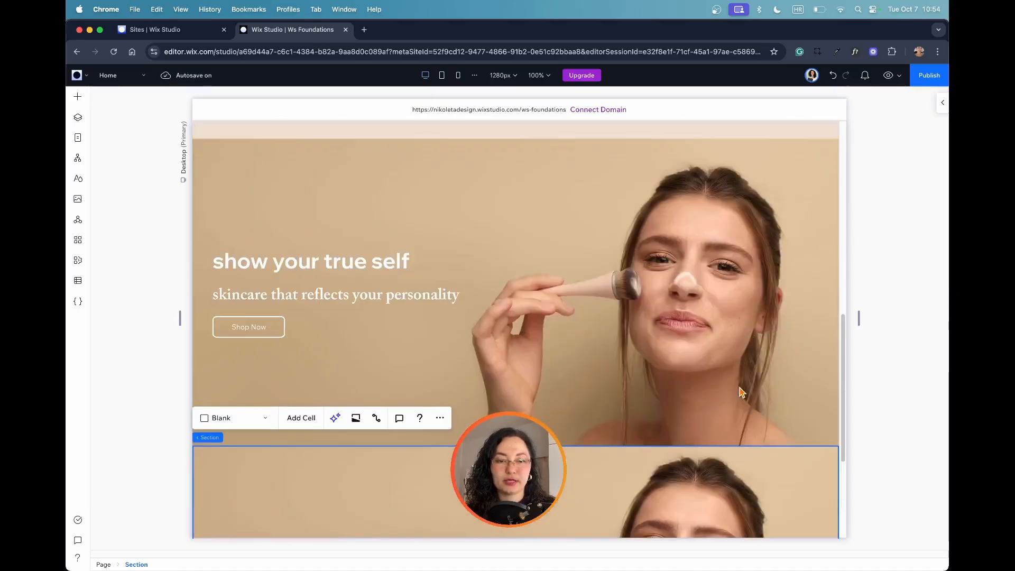
scroll(741, 391, down, 4)
scroll(643, 266, up, 4)
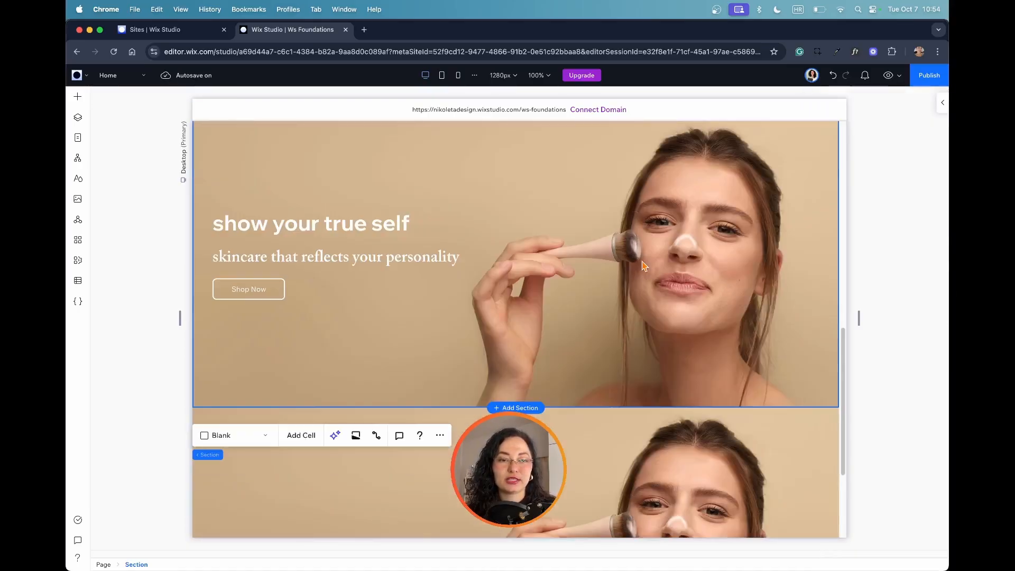
scroll(753, 299, down, 3)
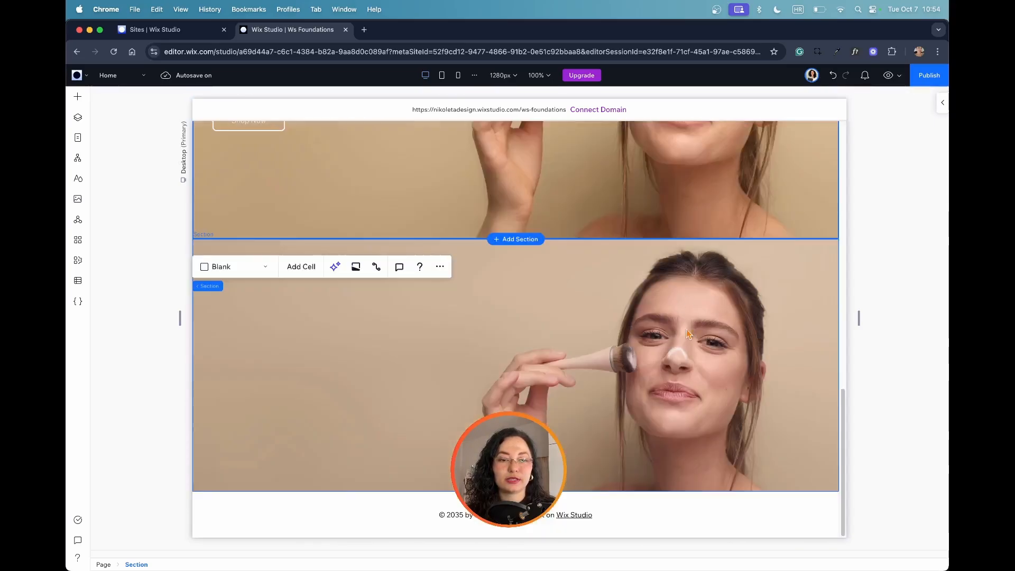
scroll(721, 317, up, 5)
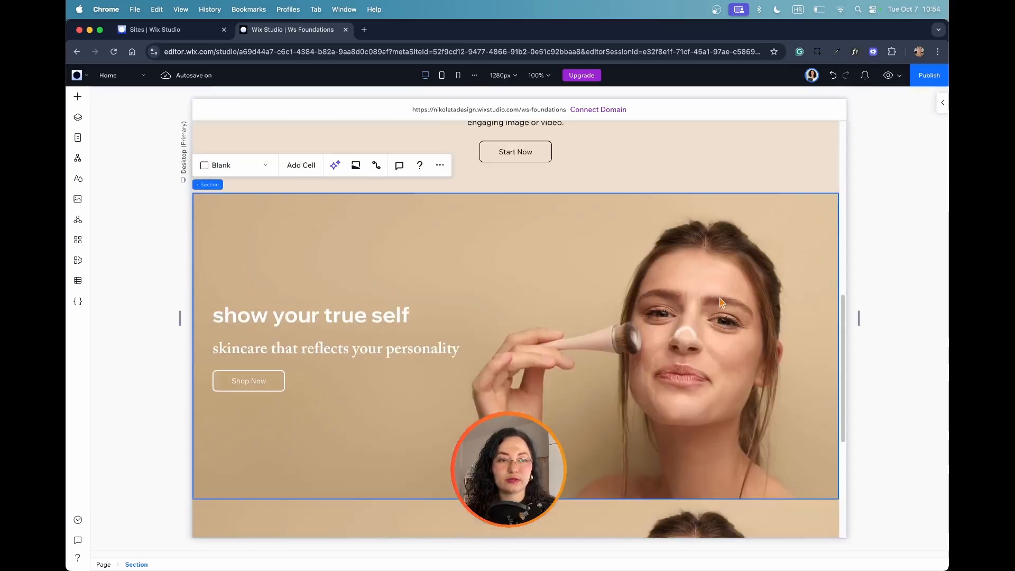
Check the original section's size settings and set the new section's height to 600 px.
click(939, 109)
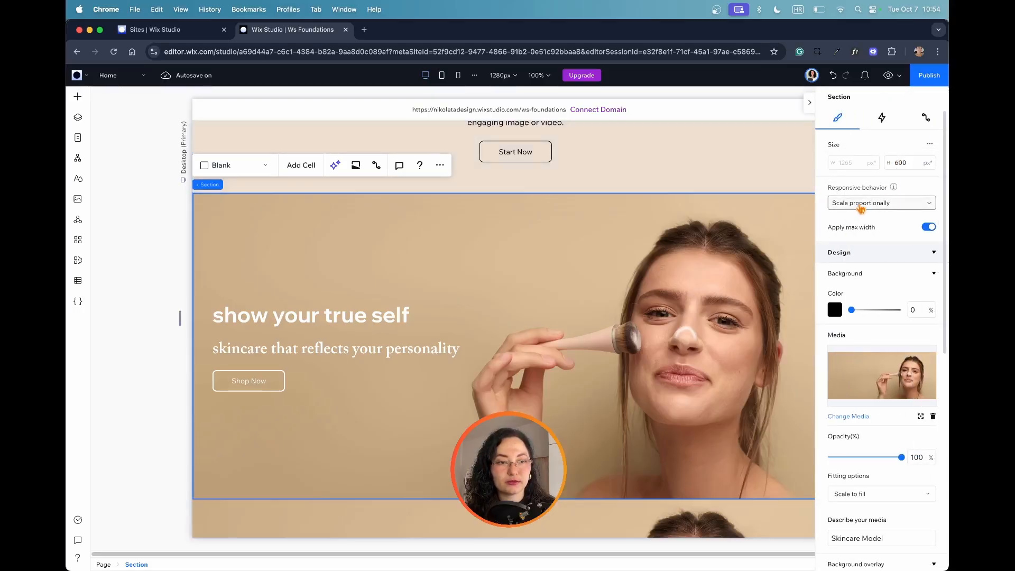
scroll(645, 294, down, 5)
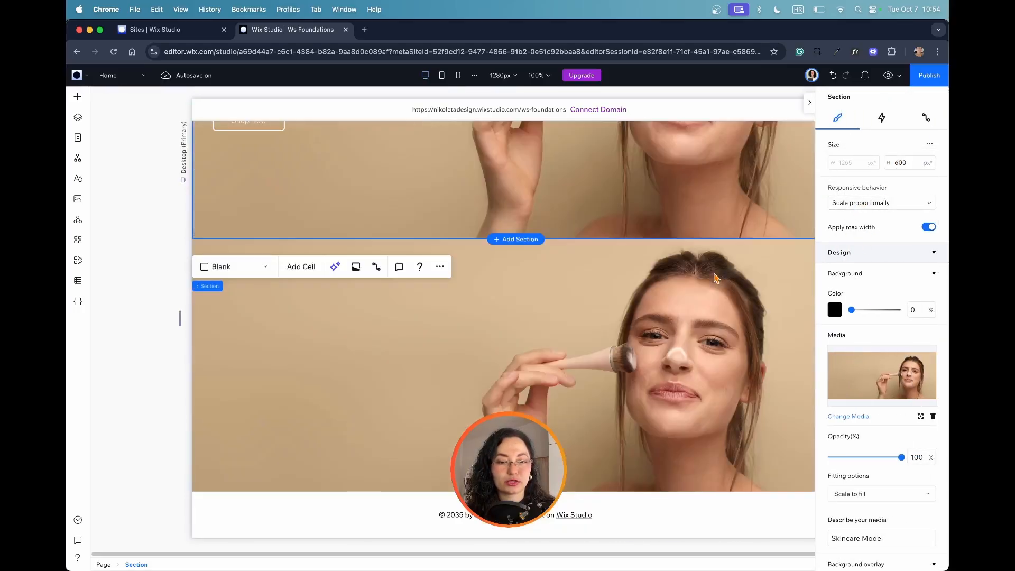
click(644, 295)
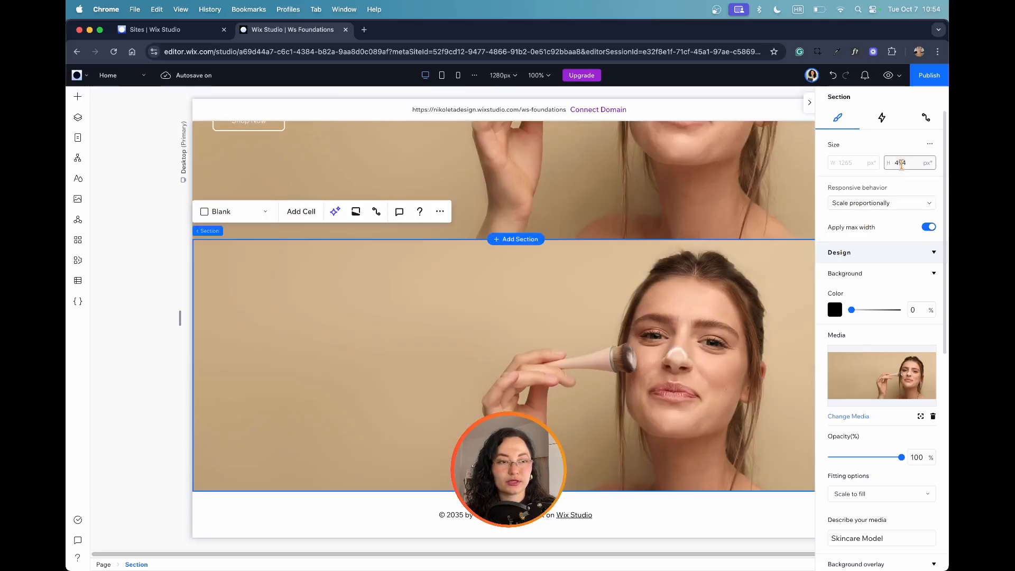
text(600)
key(Tab)
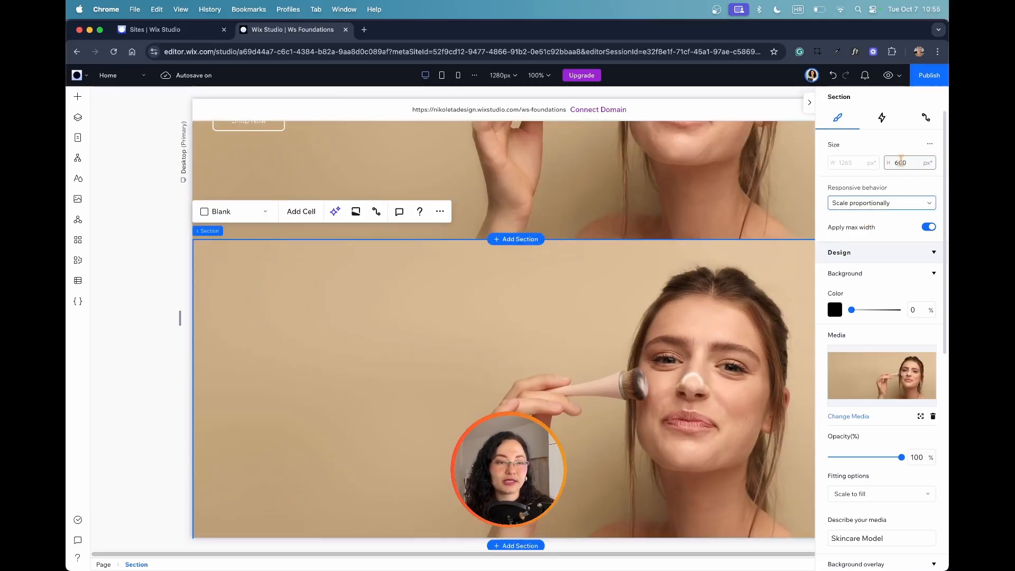
Try the Fit to screen responsive behavior on the new section, switch back to Scale proportionally and undo the change.
click(888, 208)
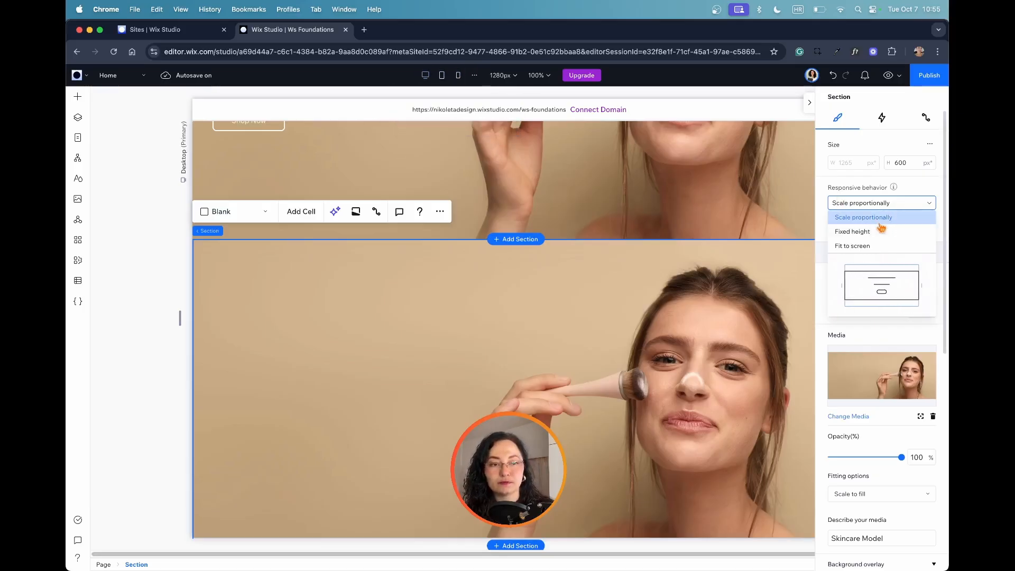
click(867, 246)
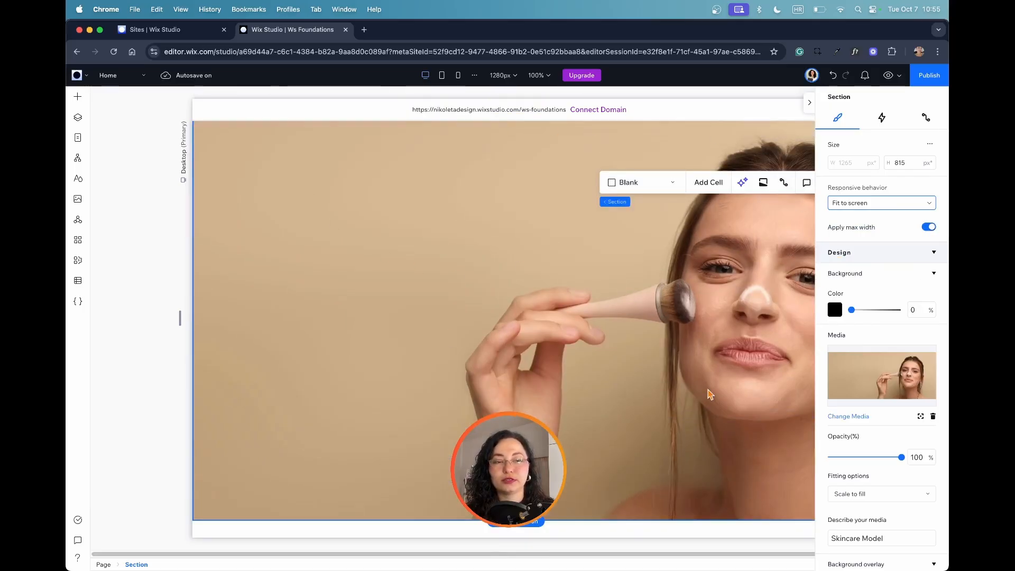
click(870, 204)
click(871, 217)
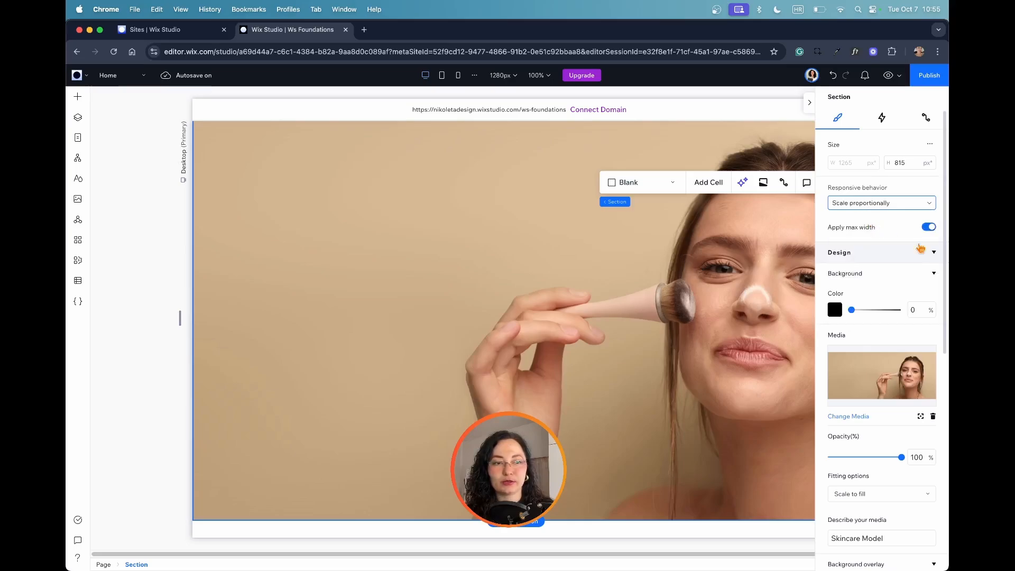
click(831, 77)
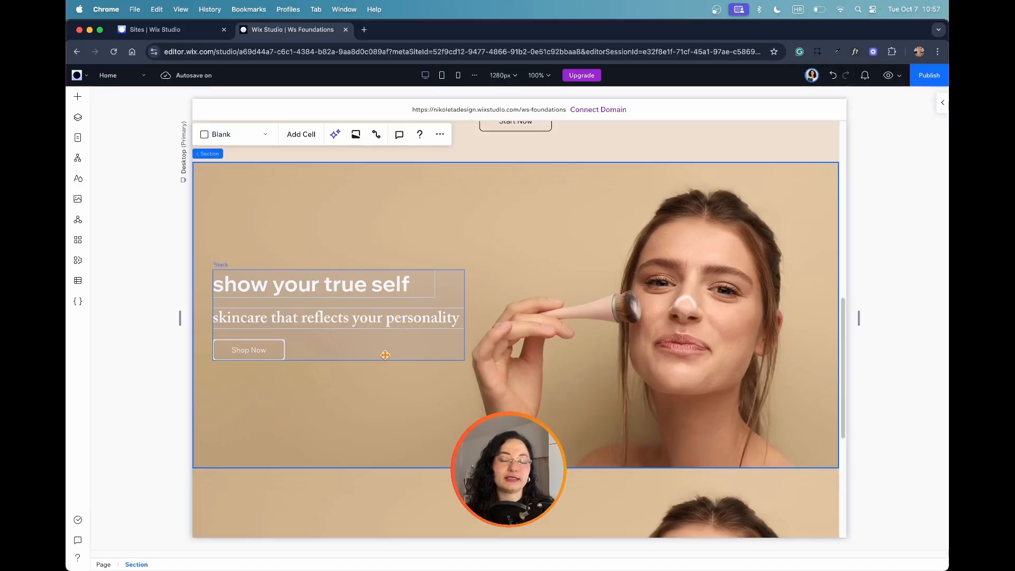
Add a vertical stack with a title, paragraph and button to the empty area beside the model in the new section.
scroll(386, 355, down, 5)
click(385, 358)
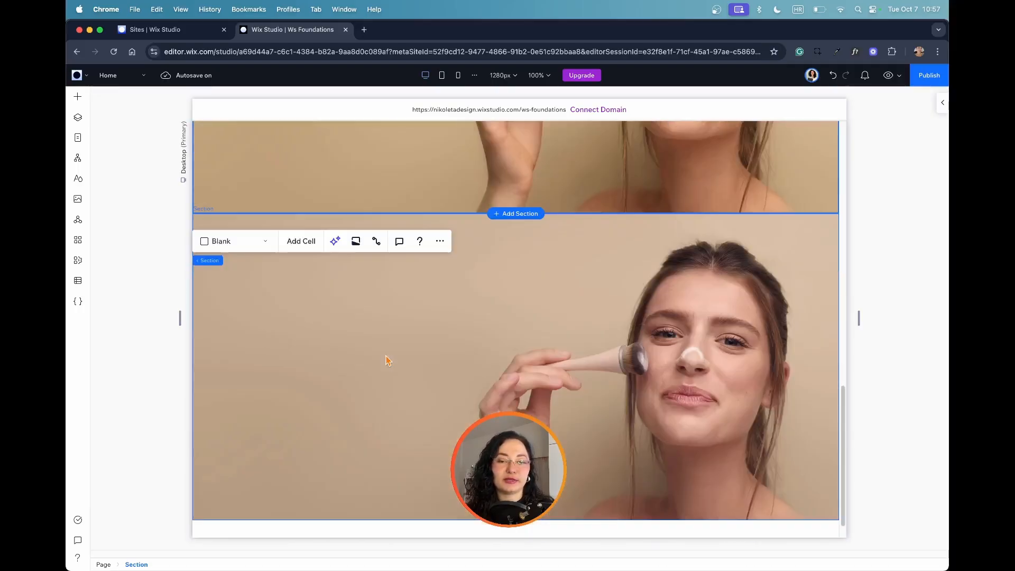
click(87, 98)
drag(214, 294, 445, 356)
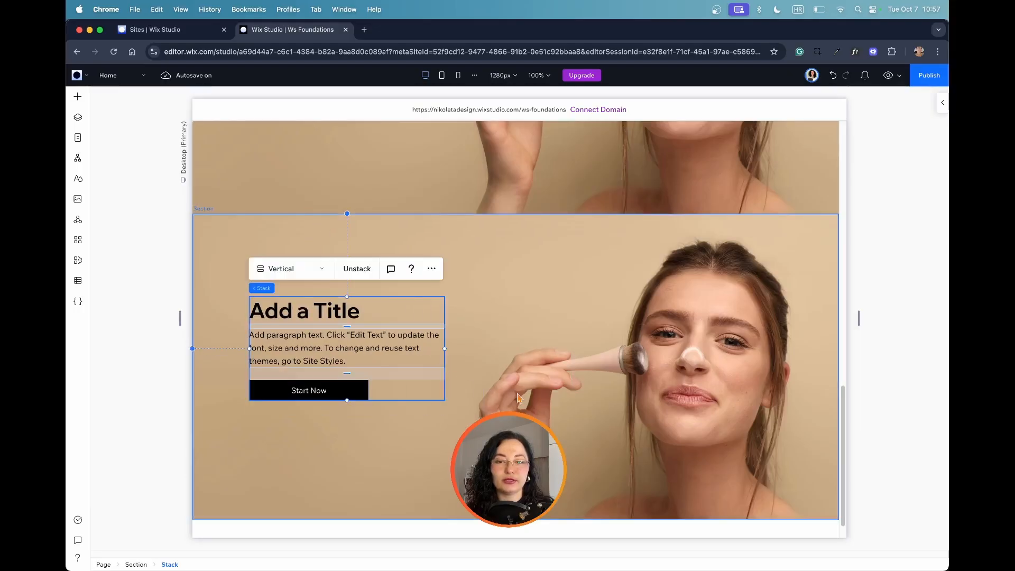
Replace the new stack's title with the heading "show your true self" copied from the original section.
scroll(360, 237, up, 5)
click(334, 273)
click(334, 272)
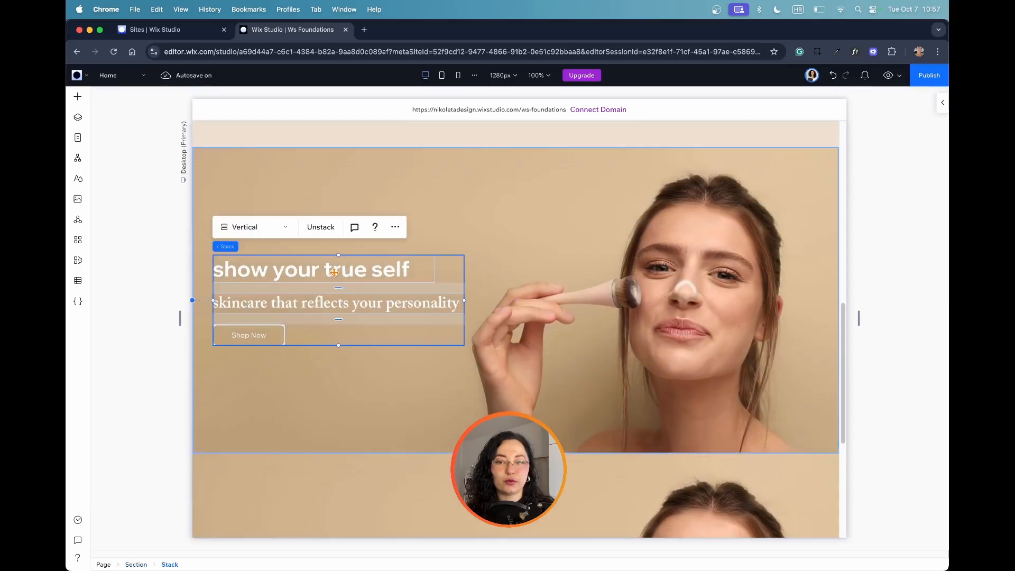
click(334, 272)
double_click(334, 273)
key(super+c)
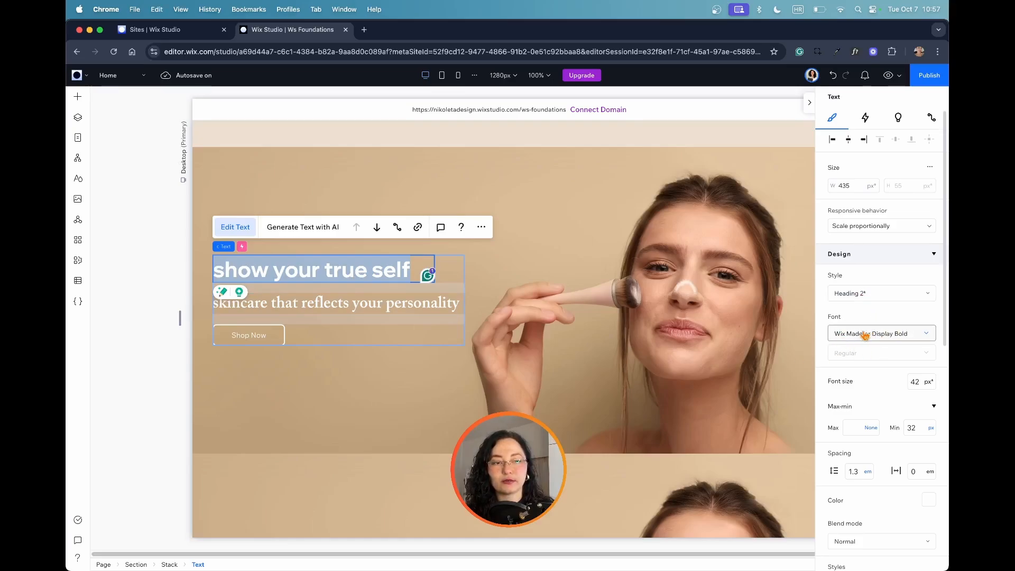
scroll(371, 347, down, 5)
double_click(350, 333)
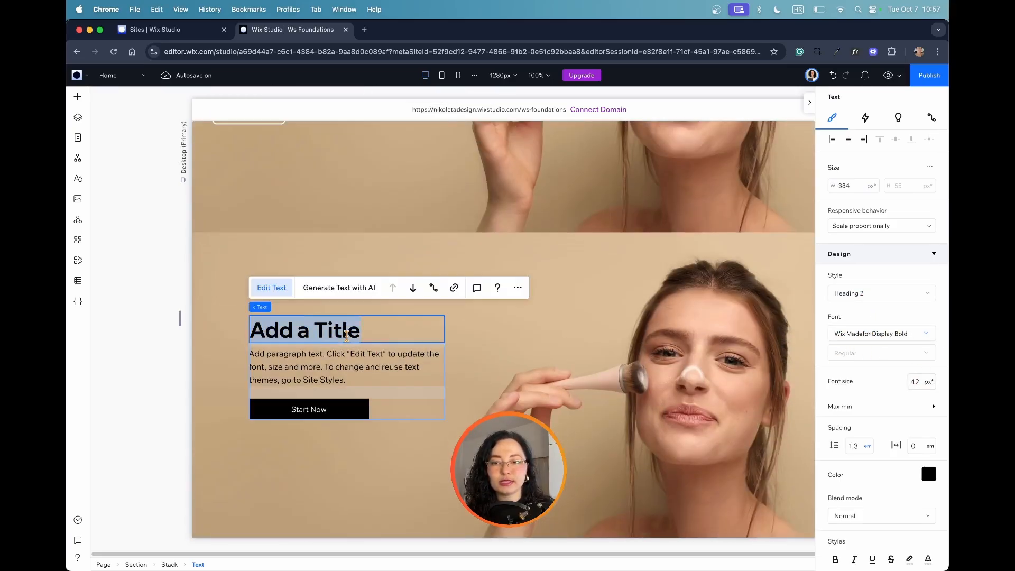
key(super+v)
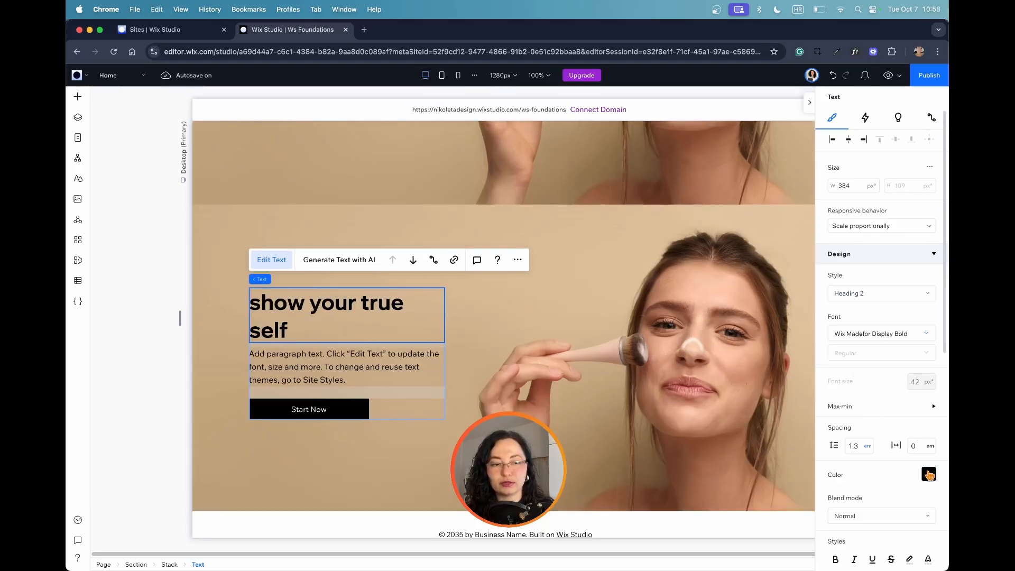
Change the new section's heading color to white (#FFFFFF).
click(929, 475)
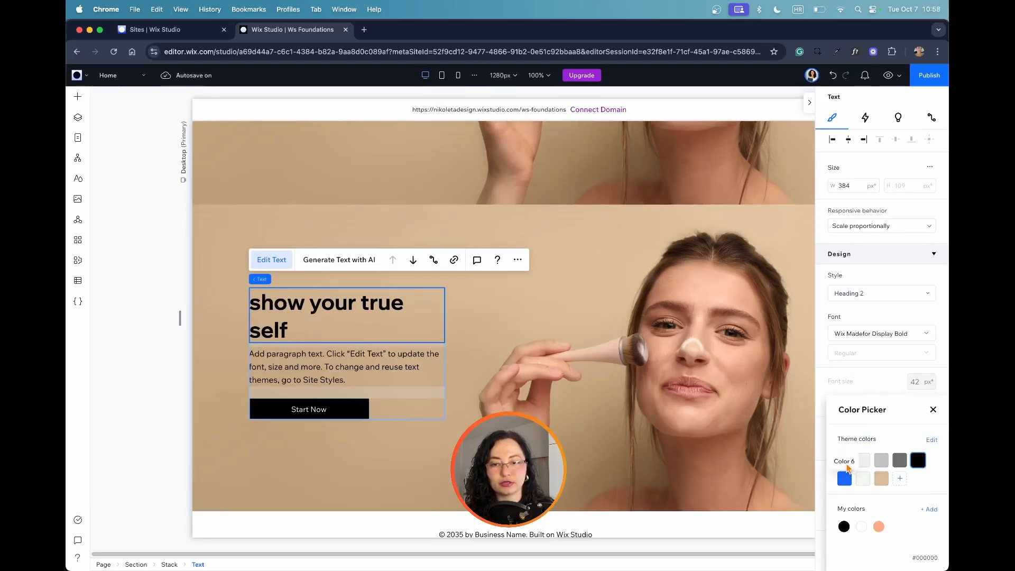
double_click(351, 322)
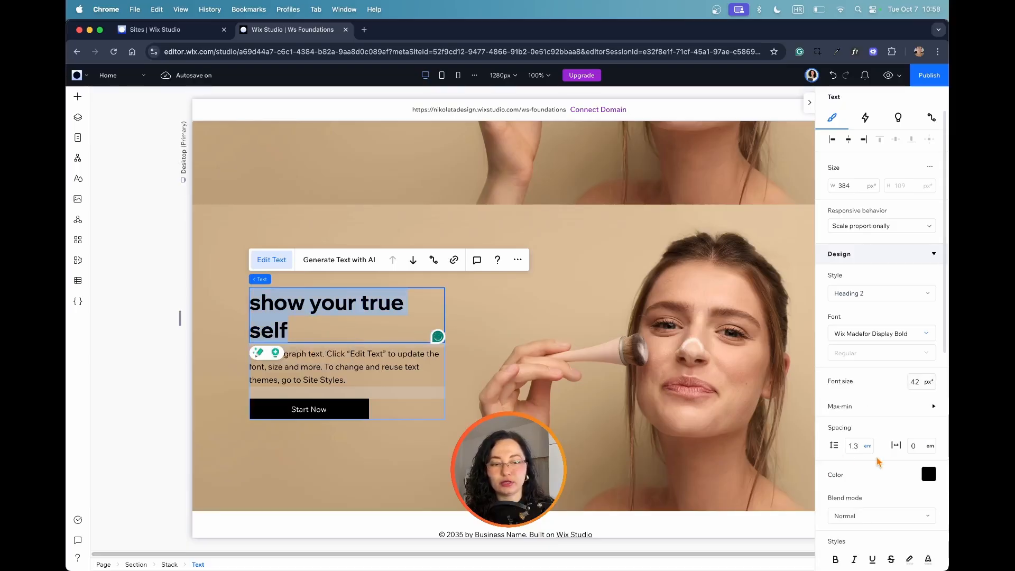
click(929, 475)
click(845, 460)
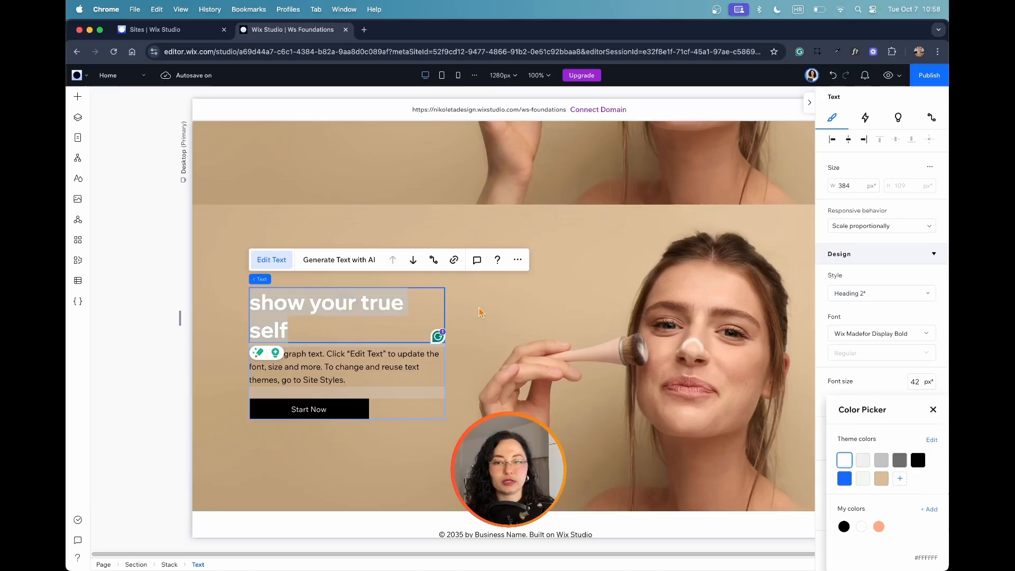
Widen the new text stack to about 425 px so the heading fits on one line.
click(452, 341)
click(420, 341)
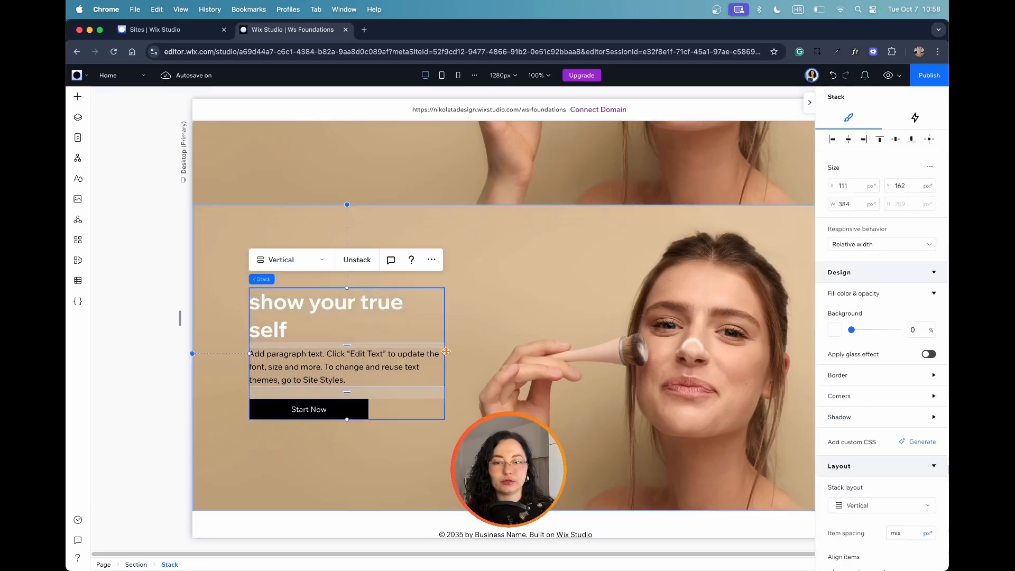
drag(446, 353, 466, 354)
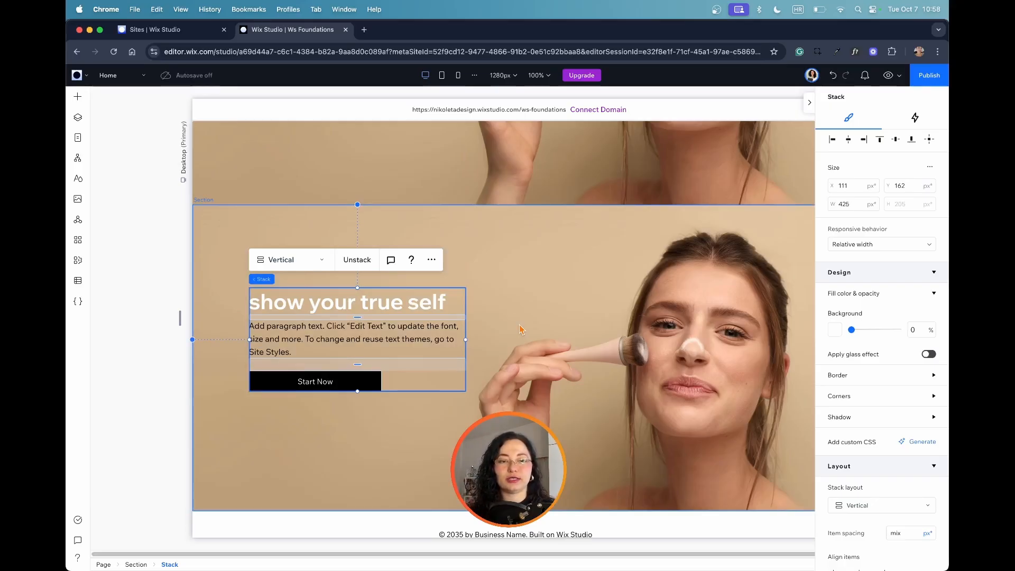
Replace the new stack's paragraph with the subheading "skincare that reflects your personality" copied from the original section.
scroll(520, 324, up, 6)
click(423, 359)
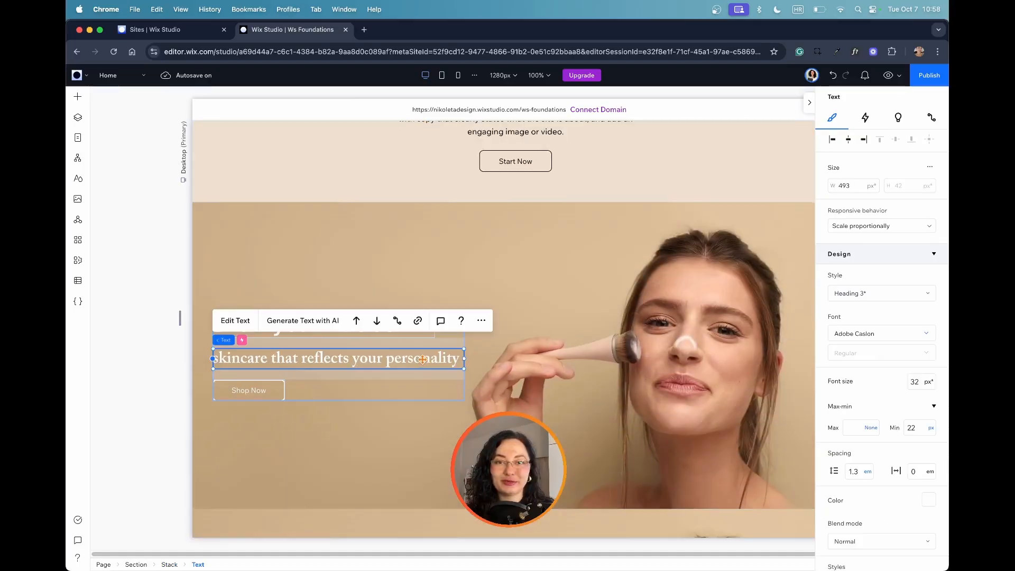
double_click(423, 359)
key(super+c)
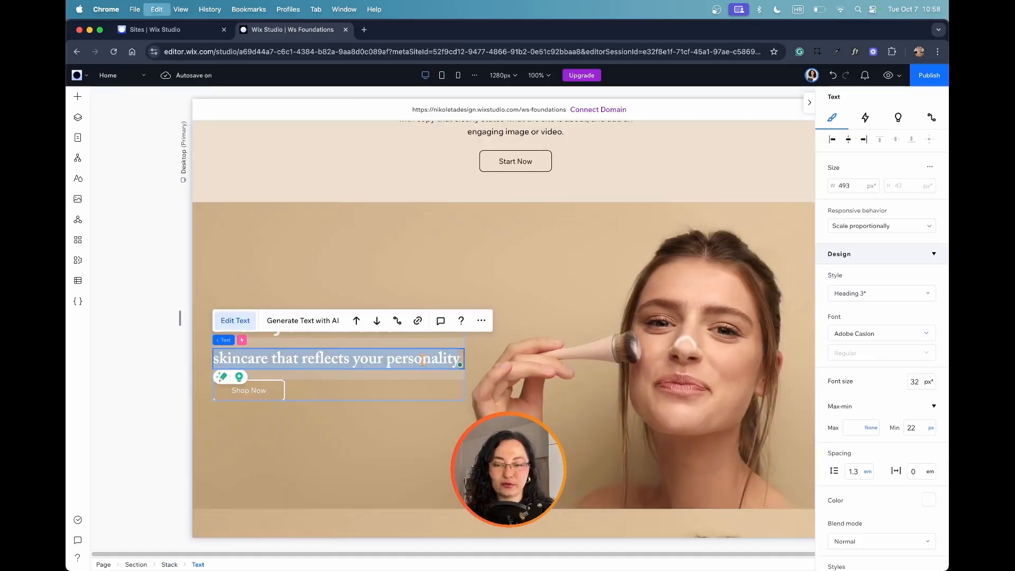
click(497, 379)
scroll(498, 380, down, 4)
click(375, 440)
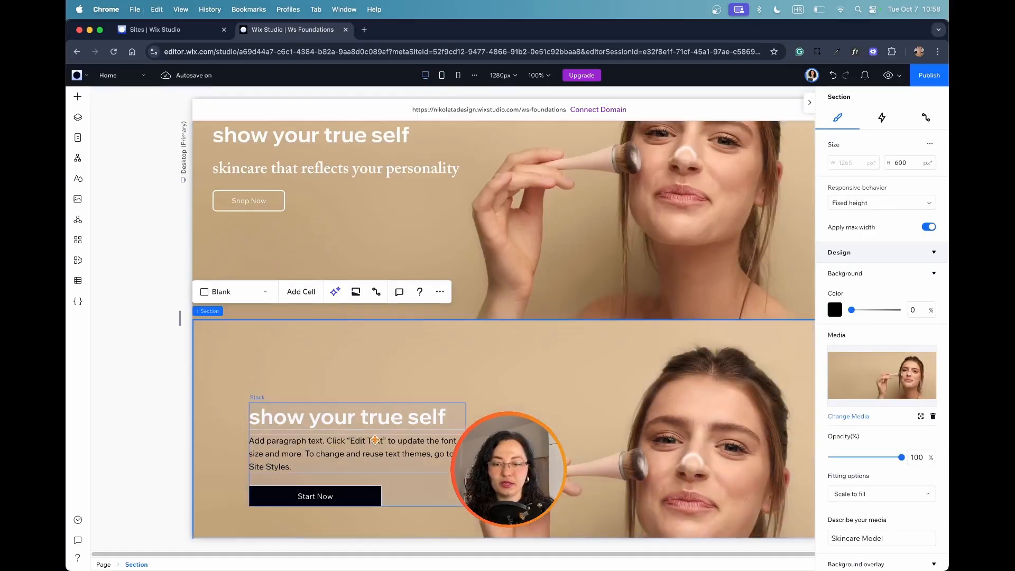
double_click(375, 440)
double_click(375, 439)
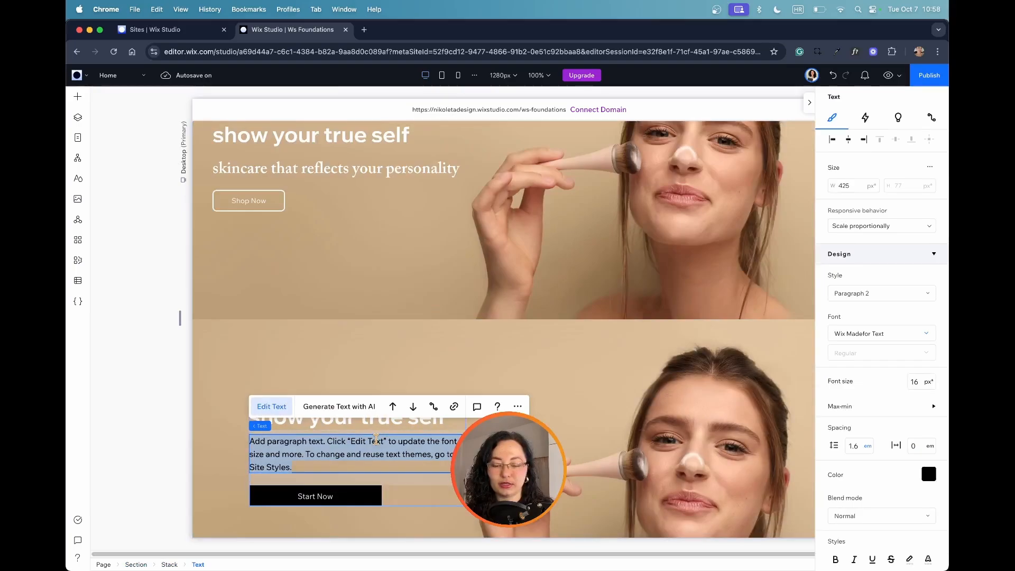
key(super+v)
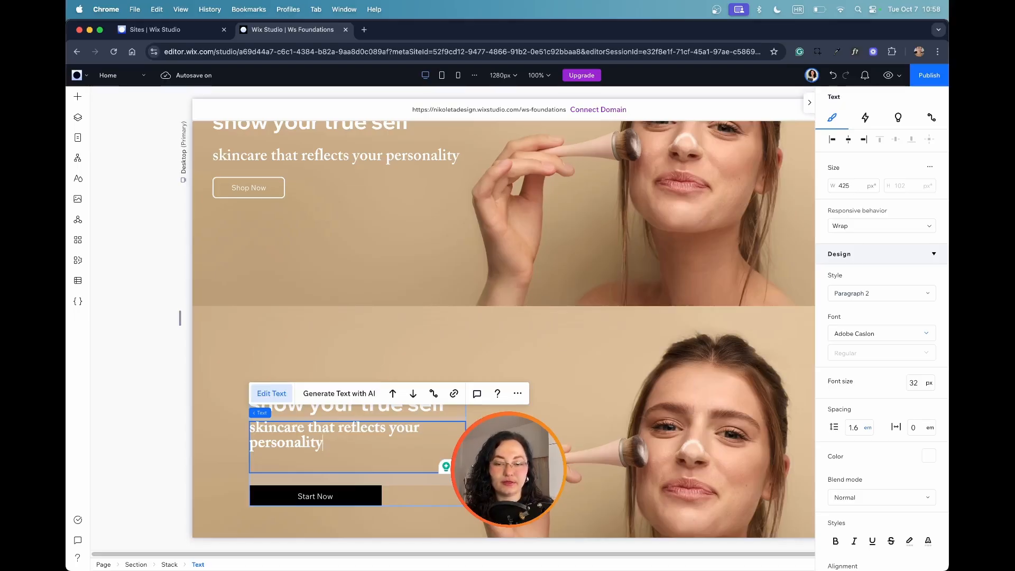
Undo the formatted paste and insert the copied subheading over the placeholder paragraph using Paste and Match Style.
right_click(434, 438)
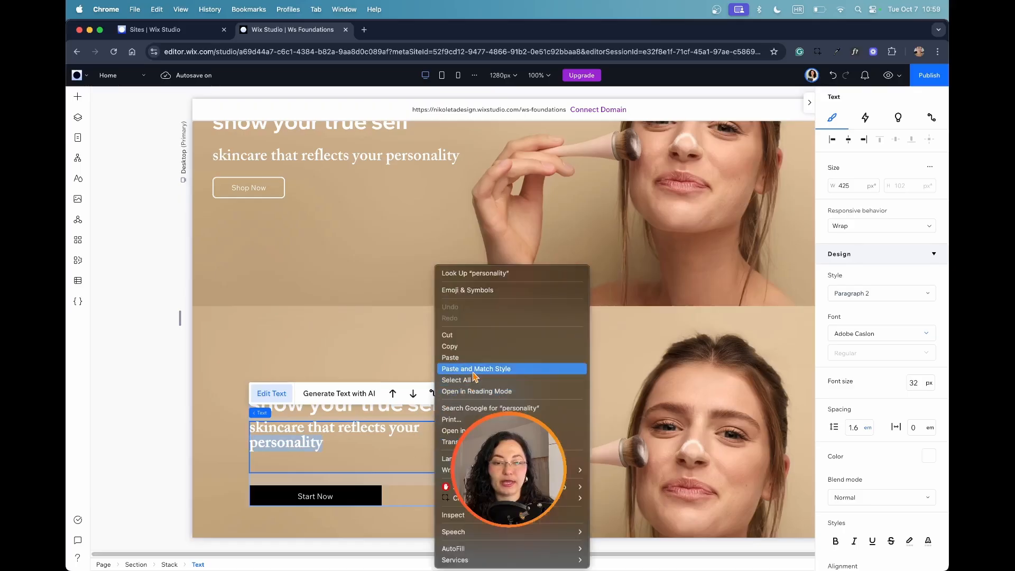
click(376, 450)
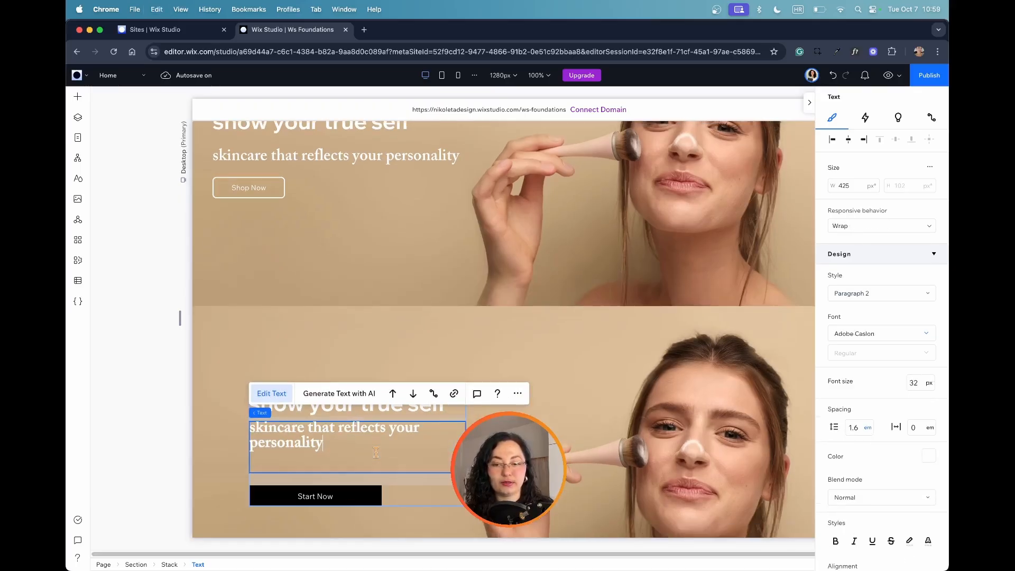
key(ctrl+z)
right_click(353, 452)
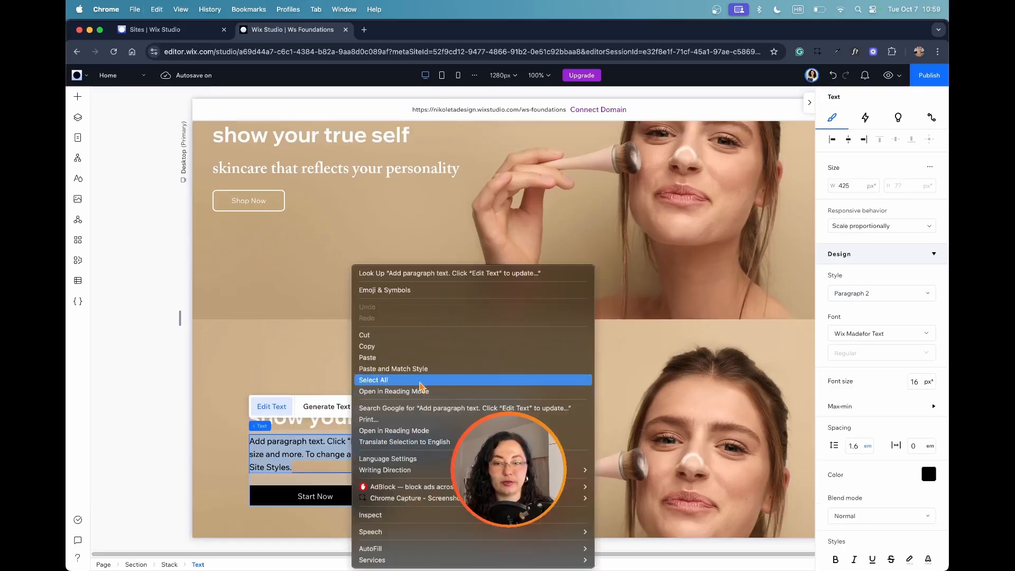
click(424, 369)
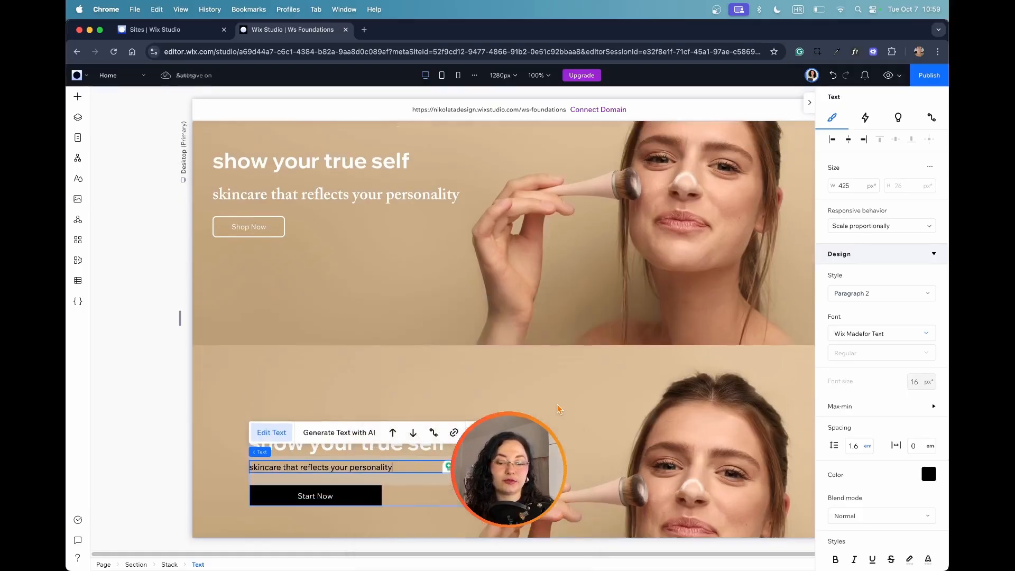
Restyle the new stack's unformatted subheading "skincare that reflects your personality" as Heading 3.
key(ctrl+z)
text(skincare that reflects your personality)
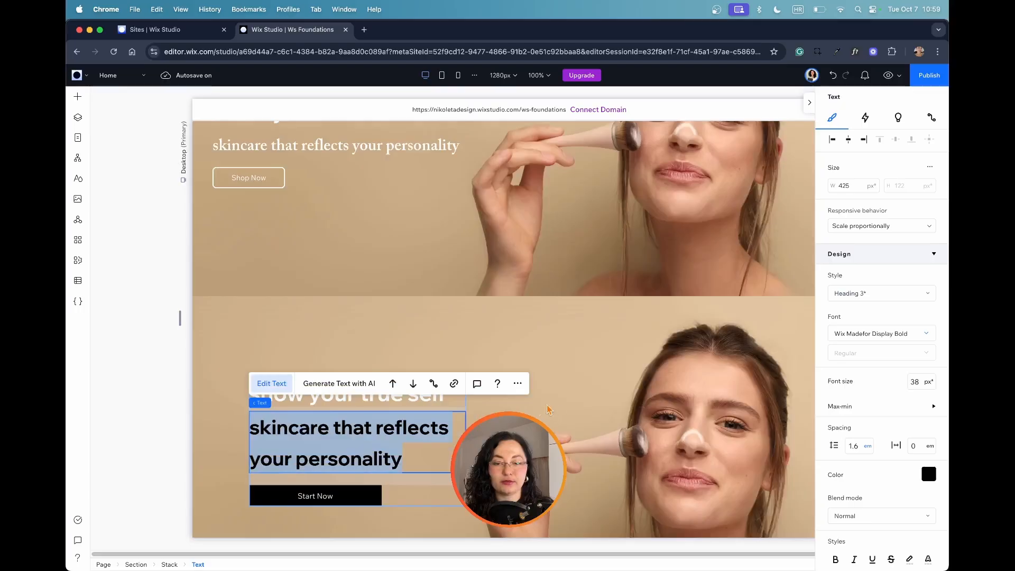
click(548, 409)
Replace the bold black subheading in the new stack with a copy of the original subheading, keeping its white Adobe Caslon 32 px formatting.
click(350, 456)
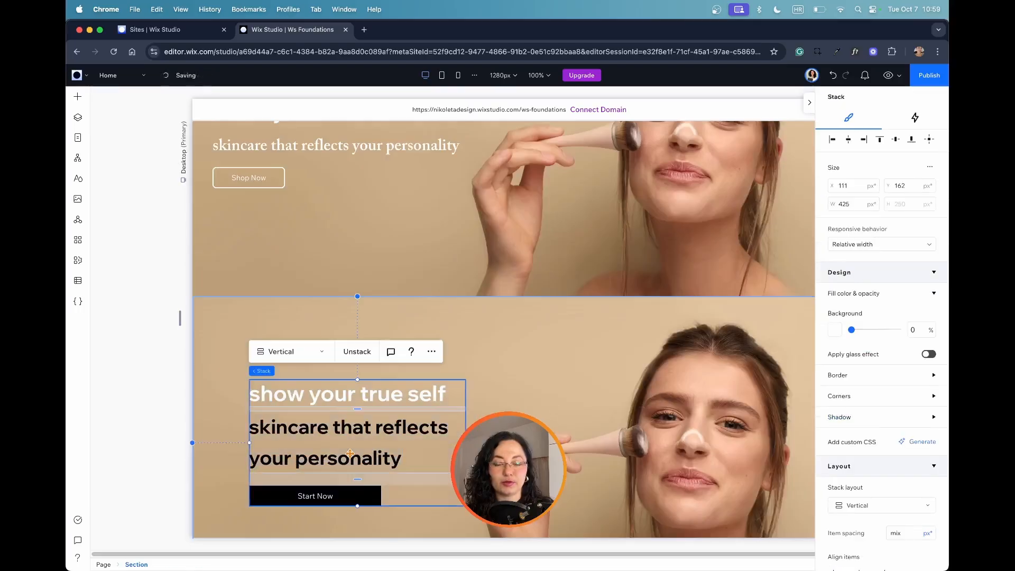
click(315, 412)
double_click(344, 459)
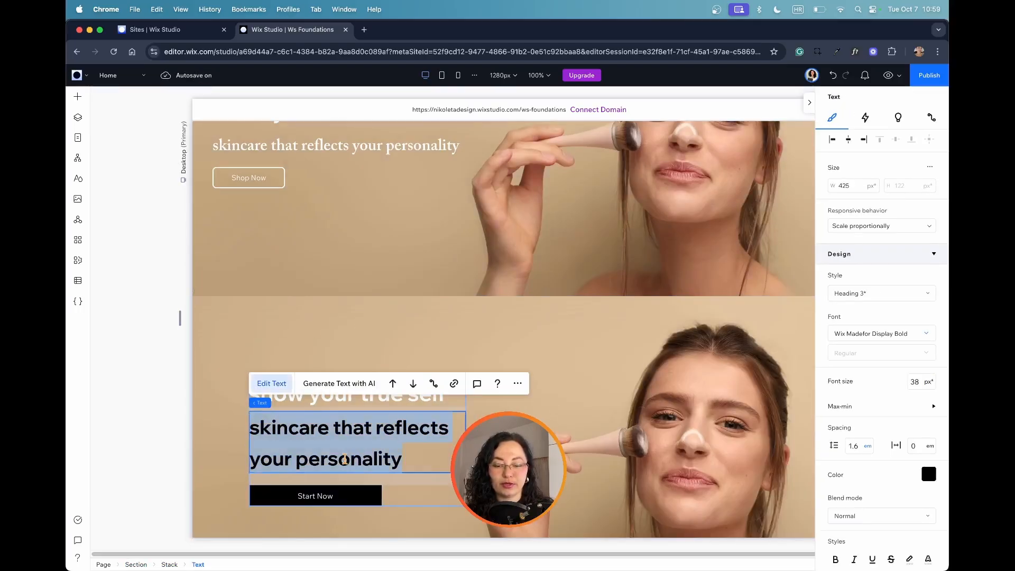
click(345, 458)
scroll(388, 236, up, 3)
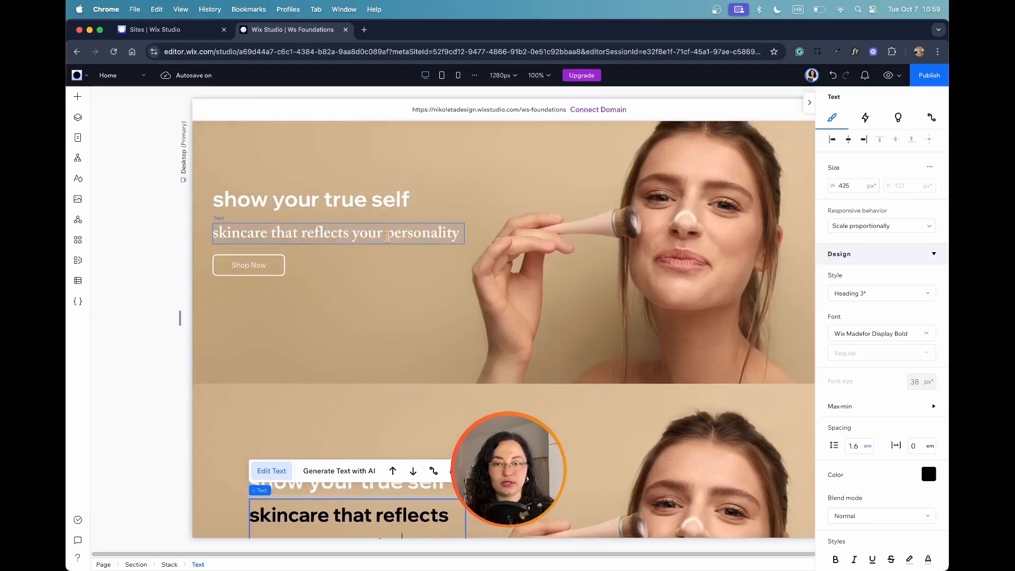
click(387, 236)
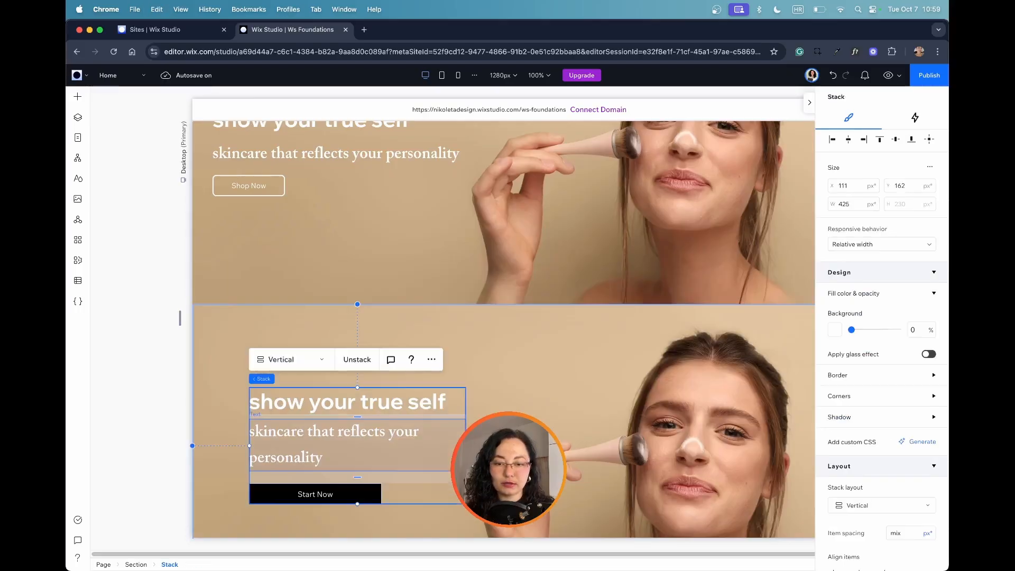
Widen the new stack to 493 px and move it to X 40, Y 160 so it lines up with the original stack.
drag(465, 446, 500, 446)
scroll(423, 440, up, 1)
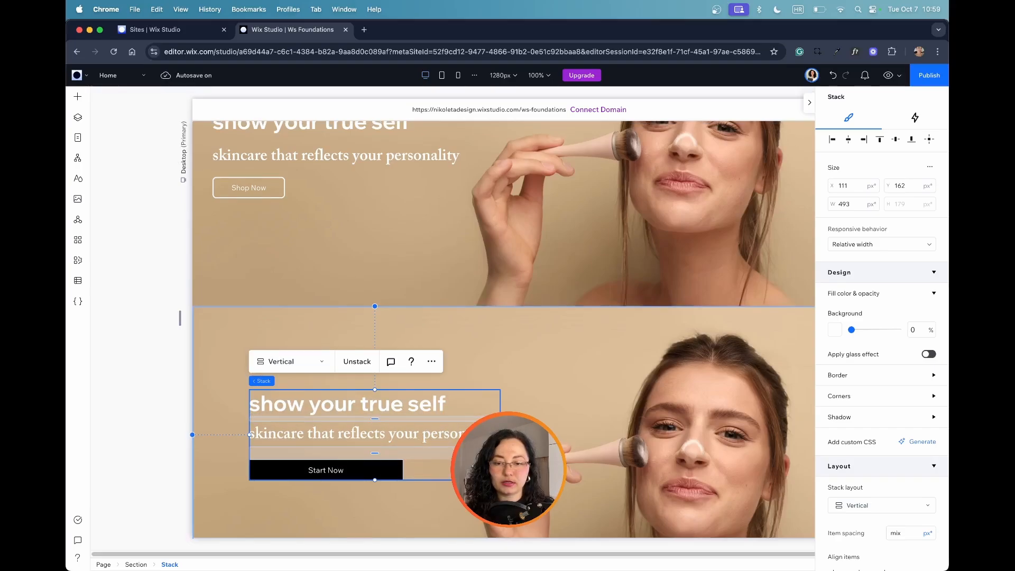
drag(464, 465, 430, 465)
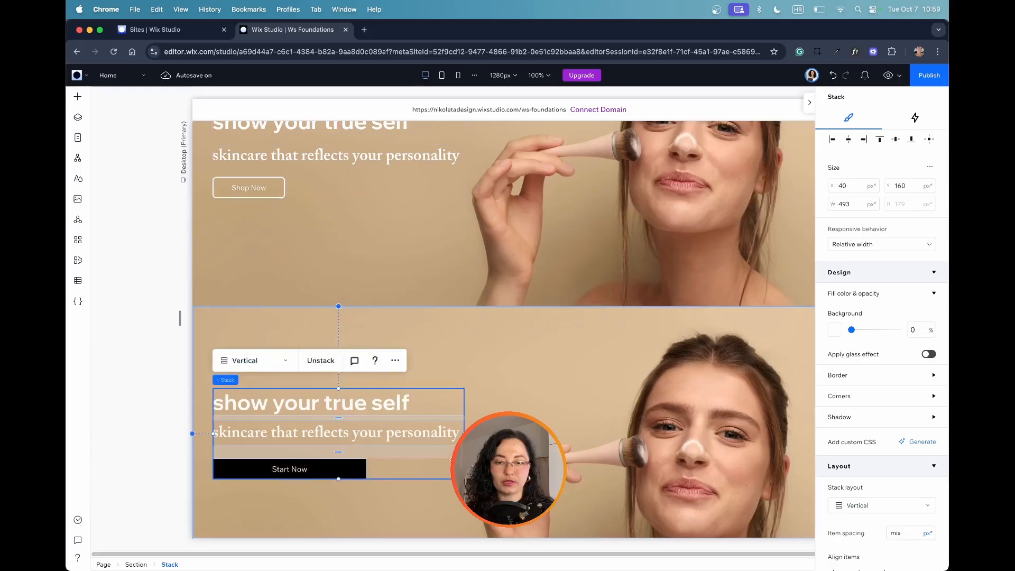
Examine the font, size, spacing, color and alignment settings of the new section's heading and subheading.
scroll(444, 459, up, 2)
scroll(529, 423, down, 1)
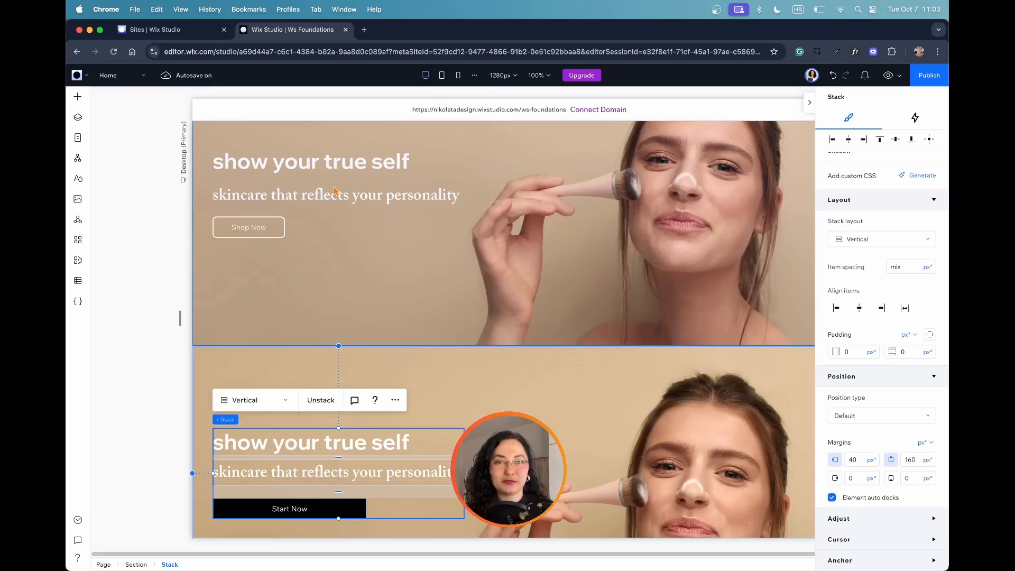
click(344, 439)
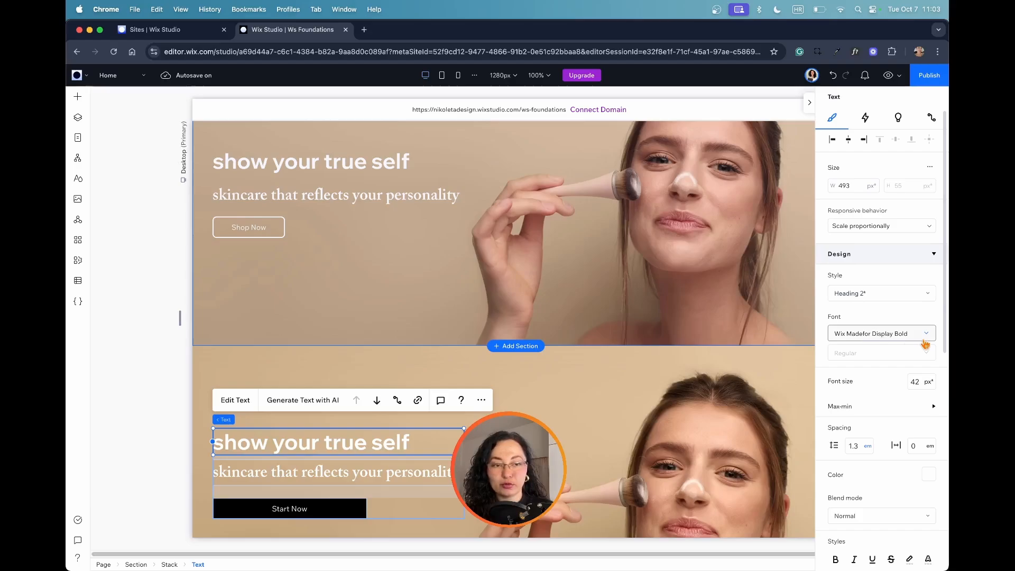
scroll(919, 384, down, 3)
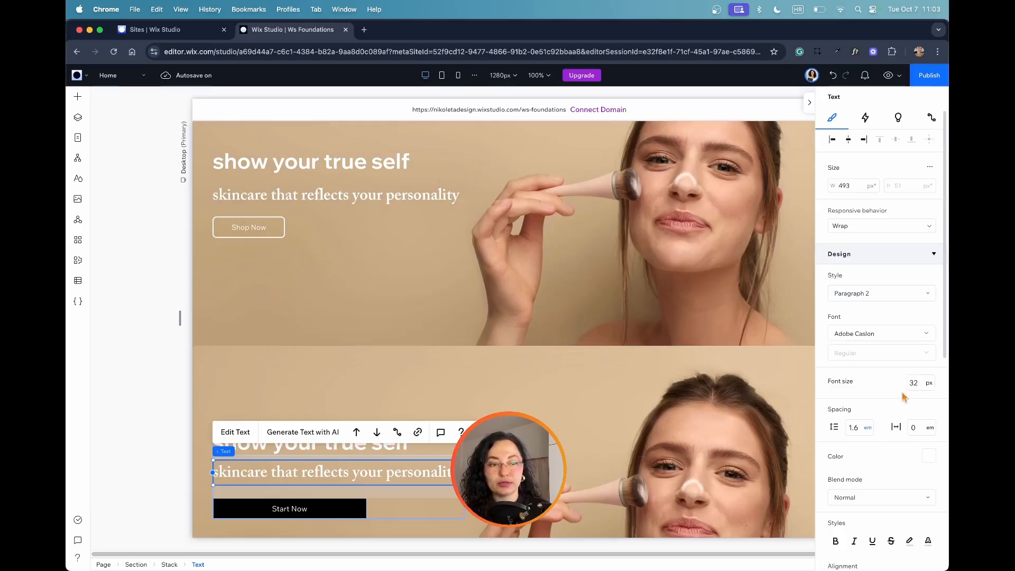
scroll(898, 402, down, 3)
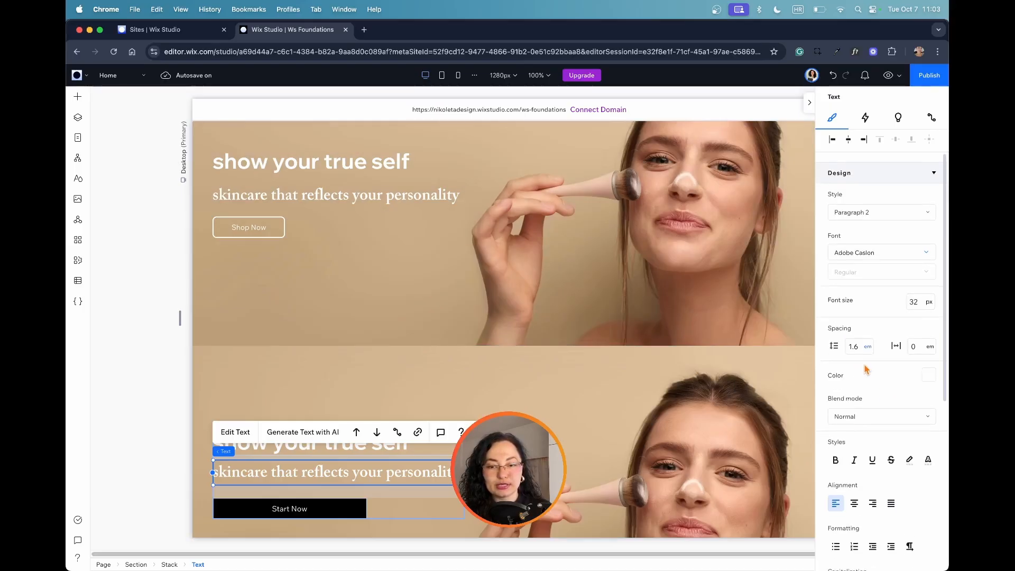
scroll(867, 376, down, 3)
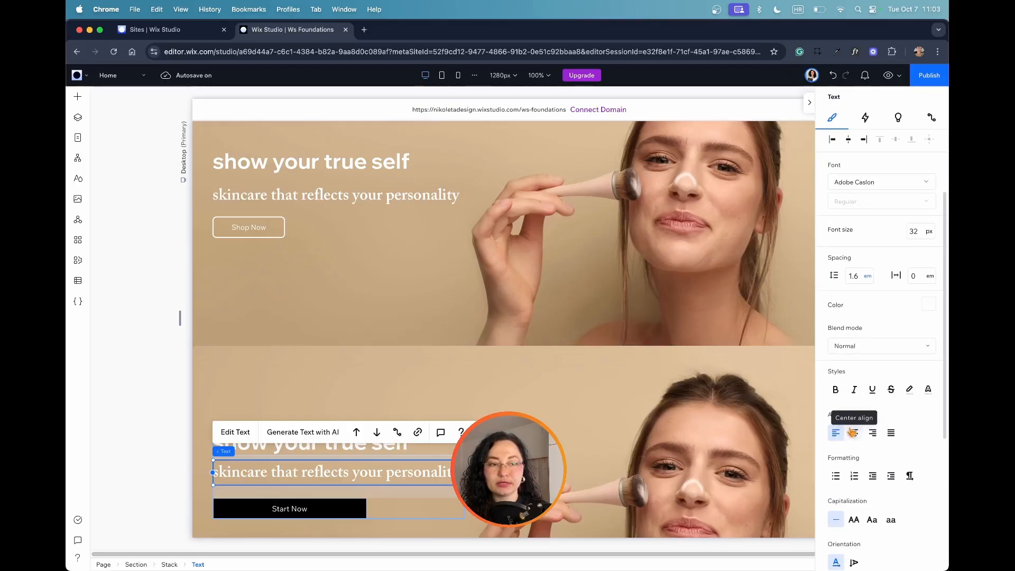
click(608, 393)
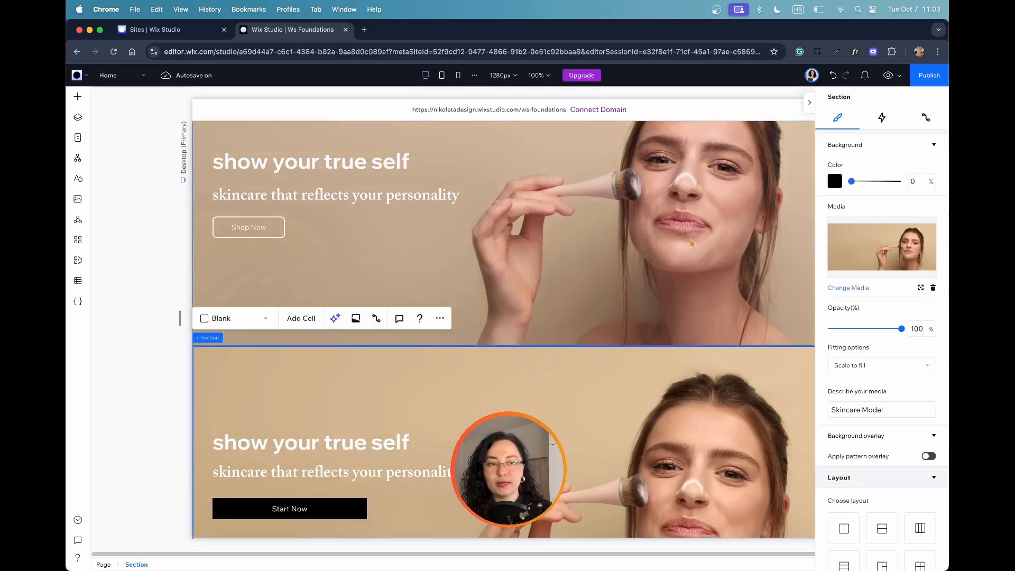
click(809, 103)
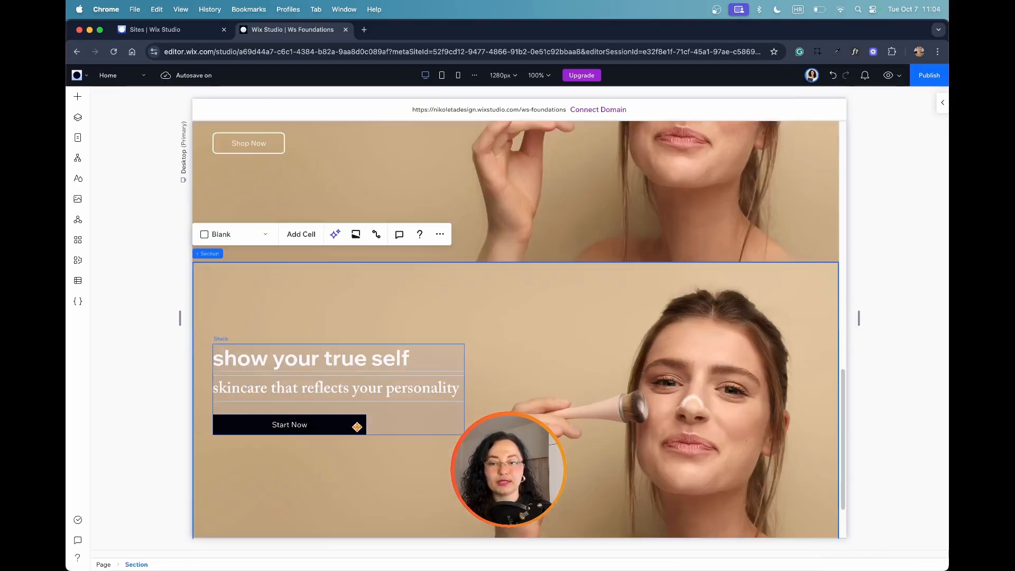
Check the size of the original Shop Now button and set the new Start Now button's width to 142 px.
scroll(281, 380, up, 5)
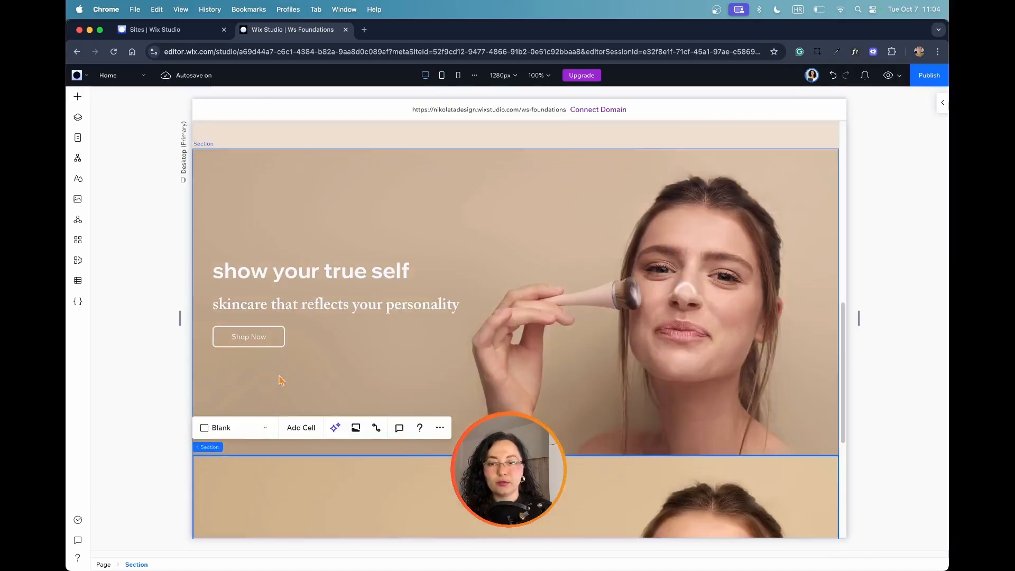
click(267, 343)
click(267, 341)
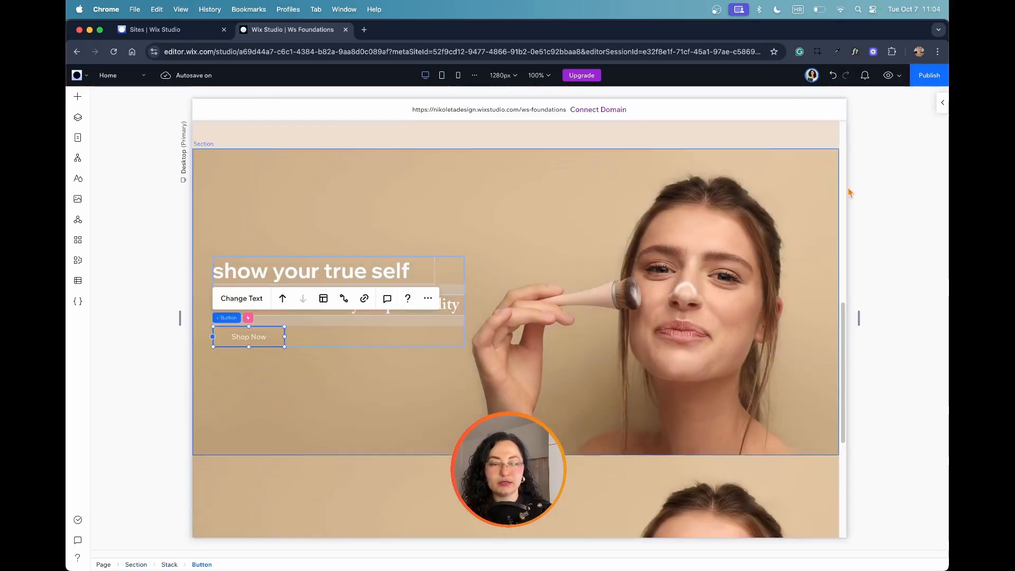
click(943, 103)
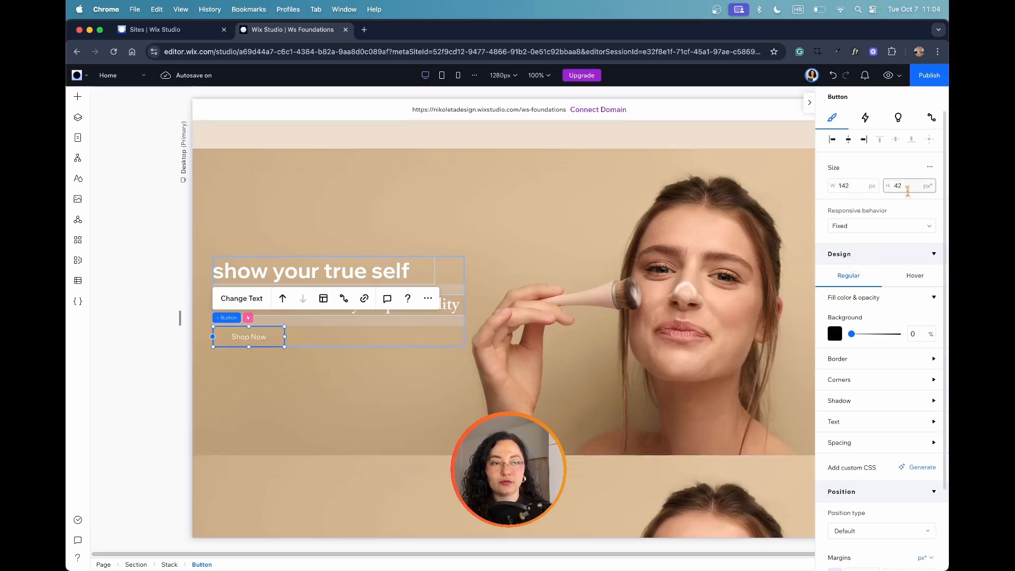
scroll(558, 324, down, 3)
click(349, 456)
click(844, 186)
text(12)
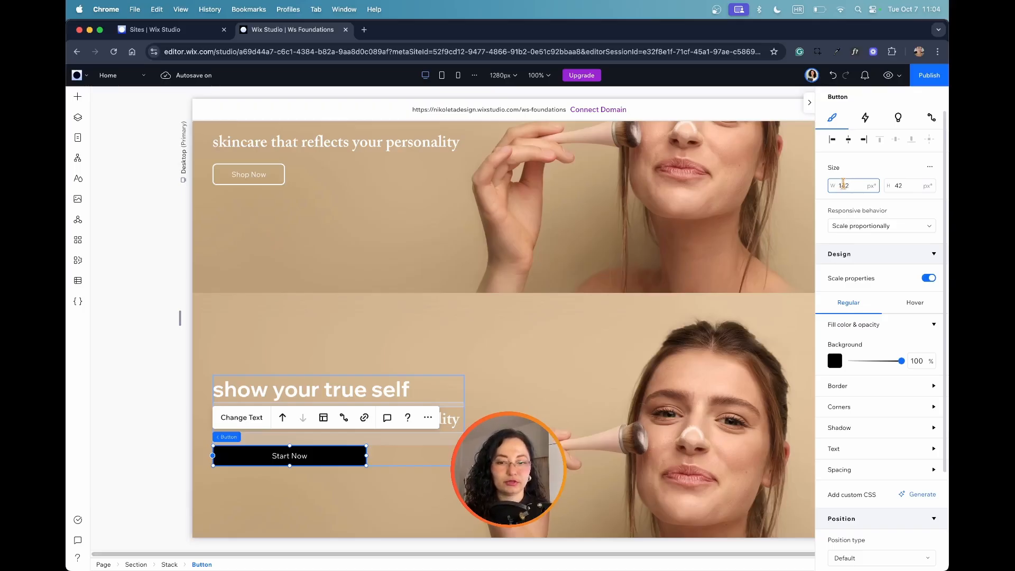
key(Return)
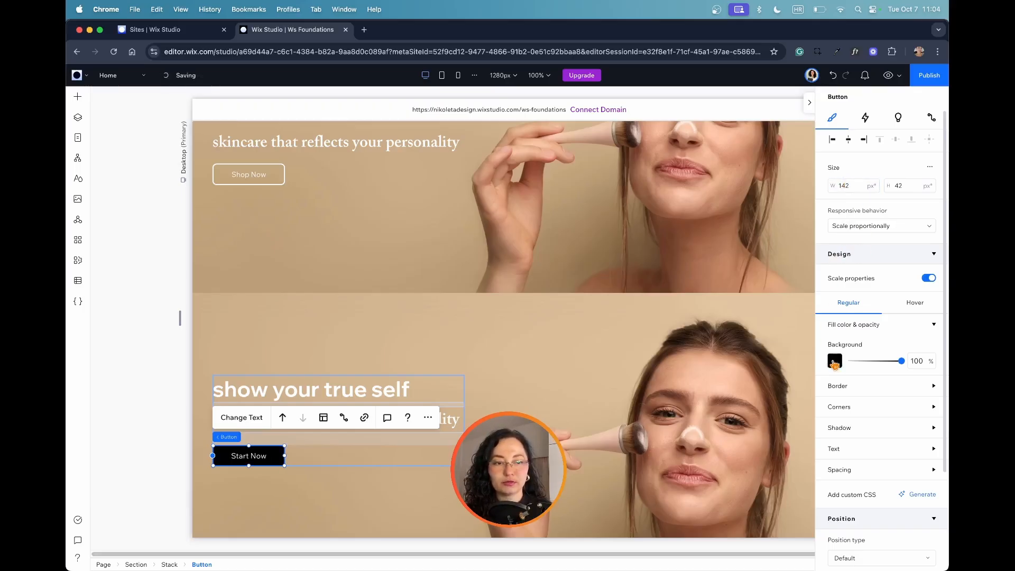
Reduce the new Start Now button's background opacity to 0% and change its border color to white.
drag(901, 361, 839, 369)
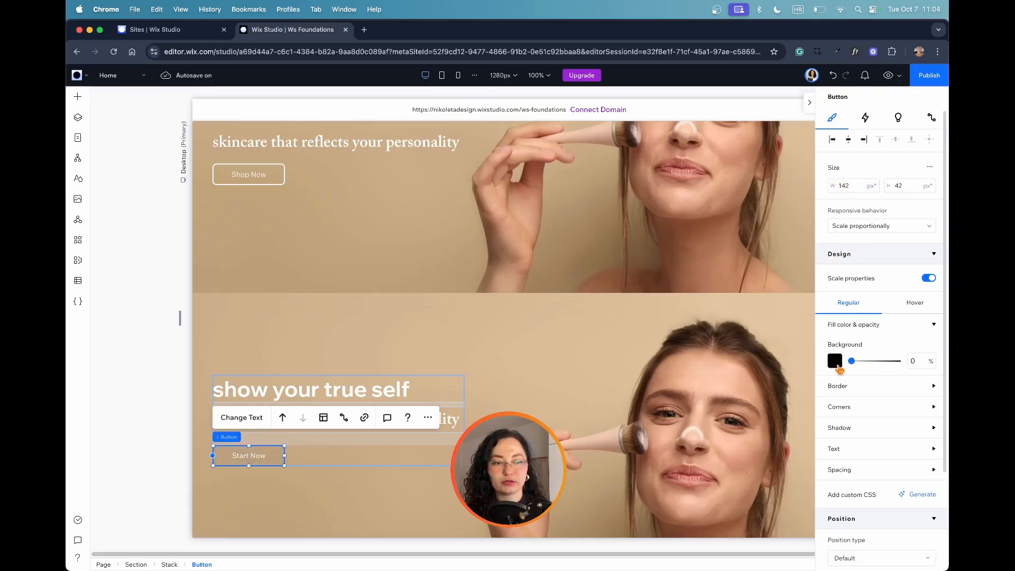
click(877, 386)
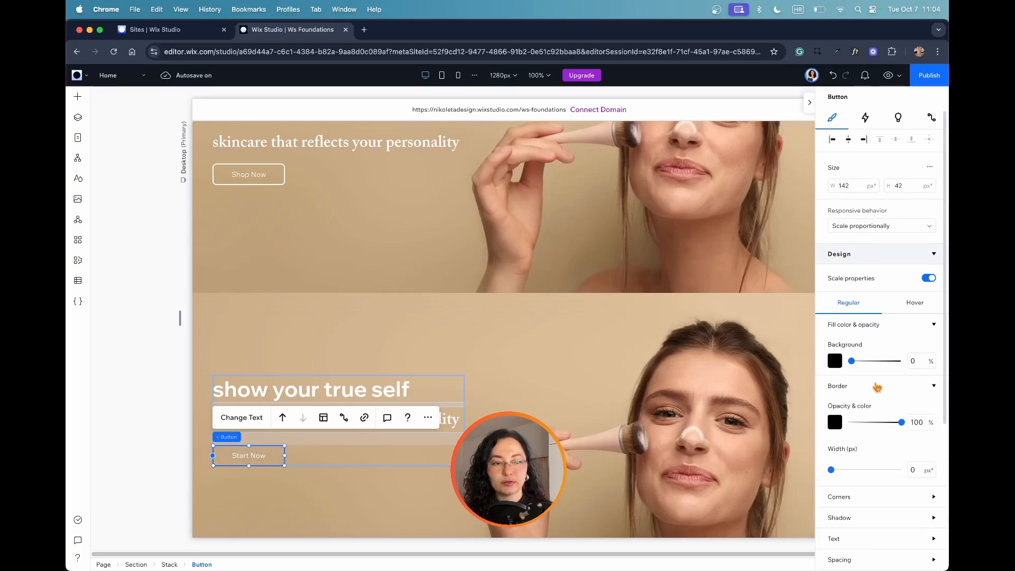
click(836, 423)
click(867, 393)
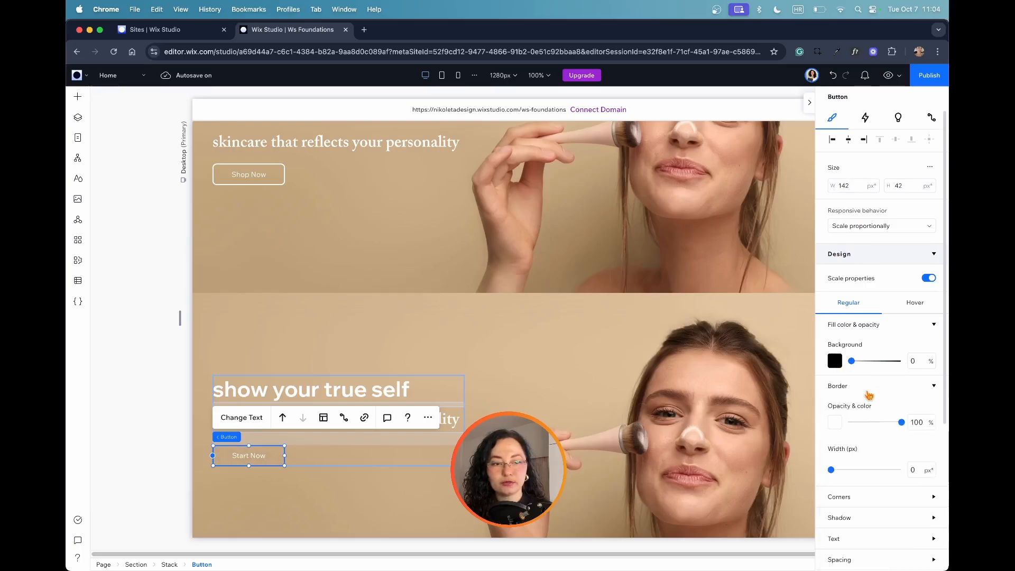
Check the original Shop Now button's corner settings and set all corners of the new Start Now button to an 8 px radius.
click(257, 172)
click(257, 172)
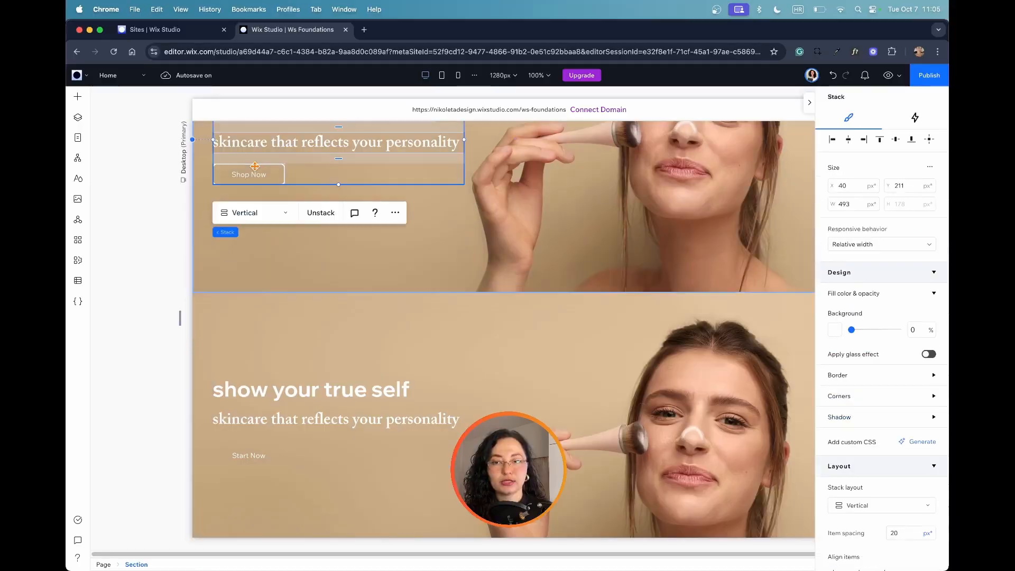
click(265, 172)
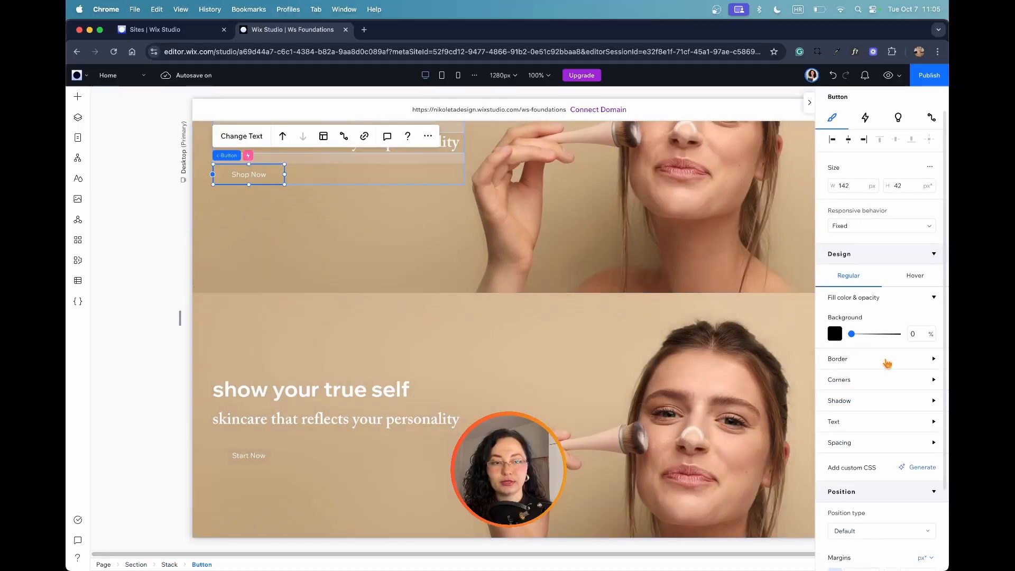
click(880, 379)
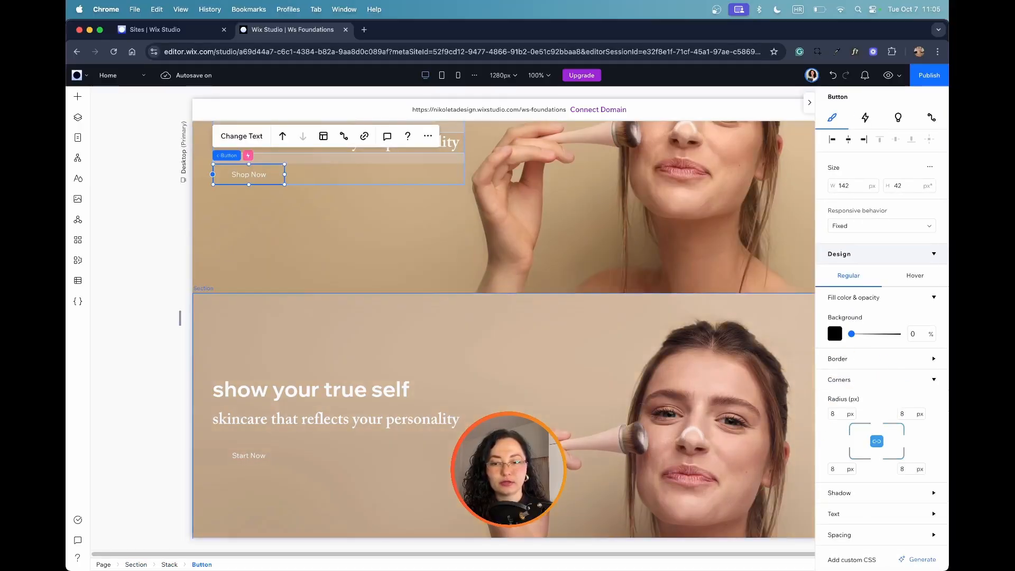
click(269, 461)
click(248, 456)
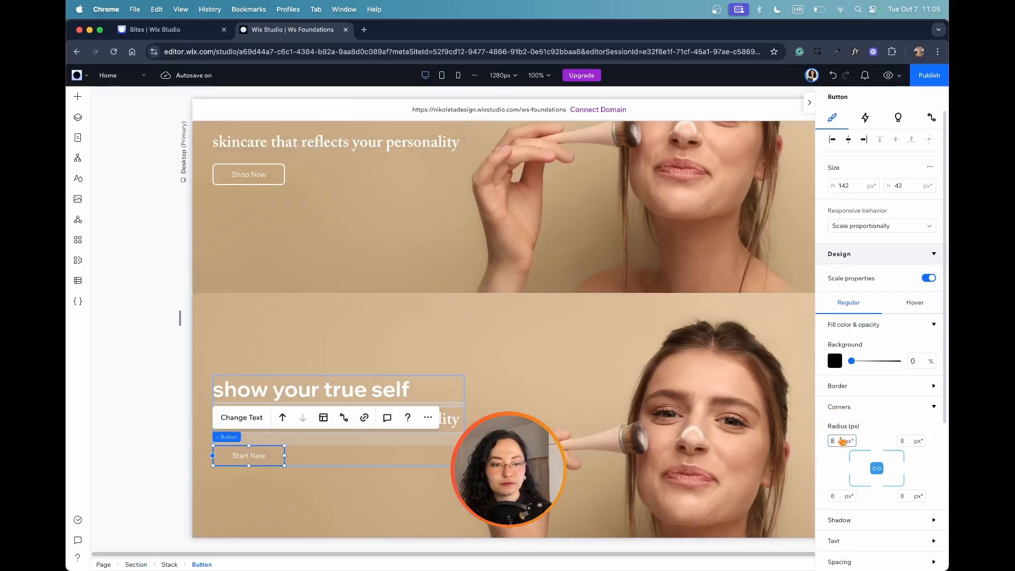
Compare the border settings of the original Shop Now button with those of the new Start Now button.
click(934, 385)
click(911, 469)
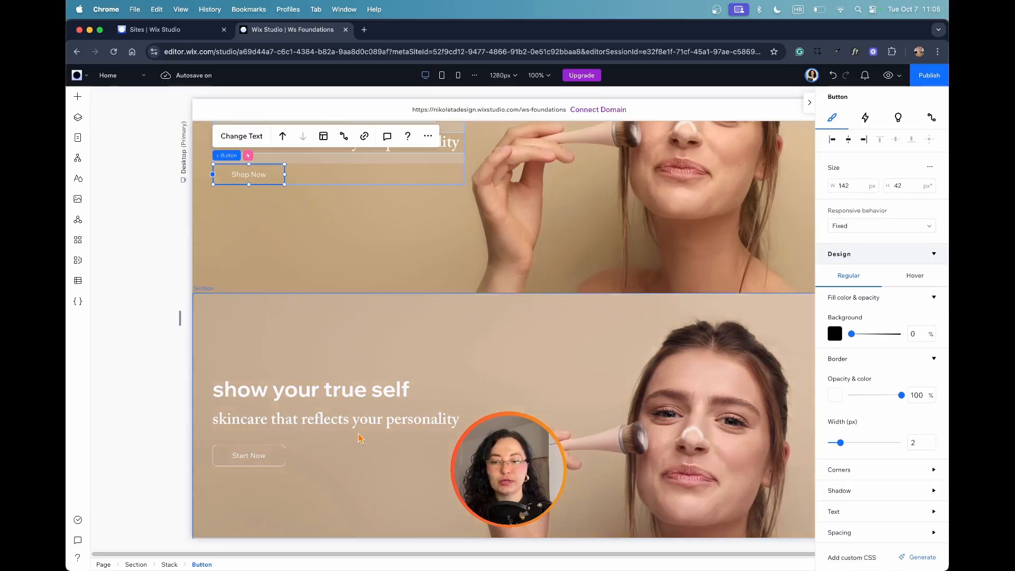
click(294, 461)
click(281, 456)
click(281, 456)
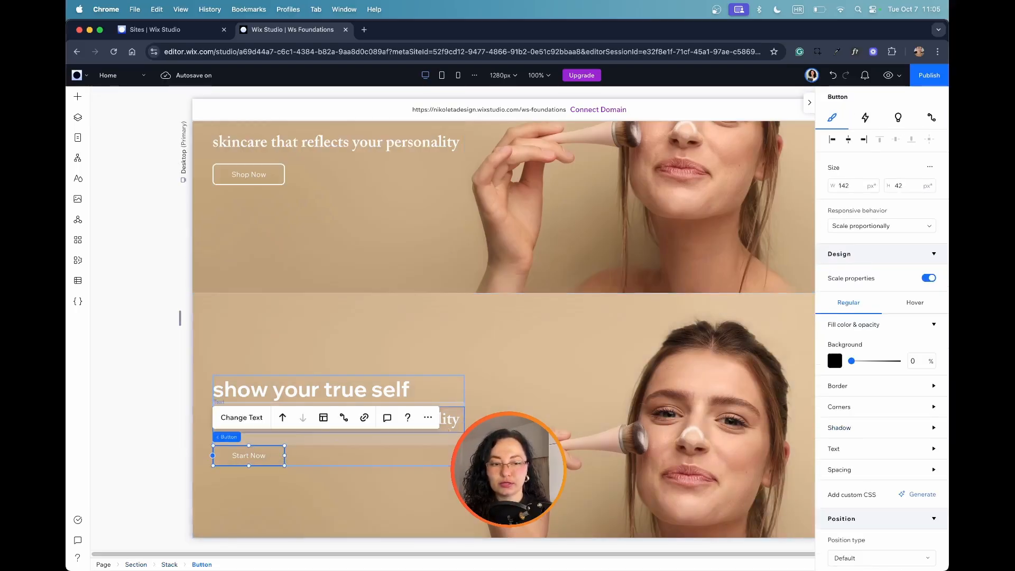
Preview the site and compare the original hero section with the new one, including their image positions and text animations.
click(545, 353)
click(810, 103)
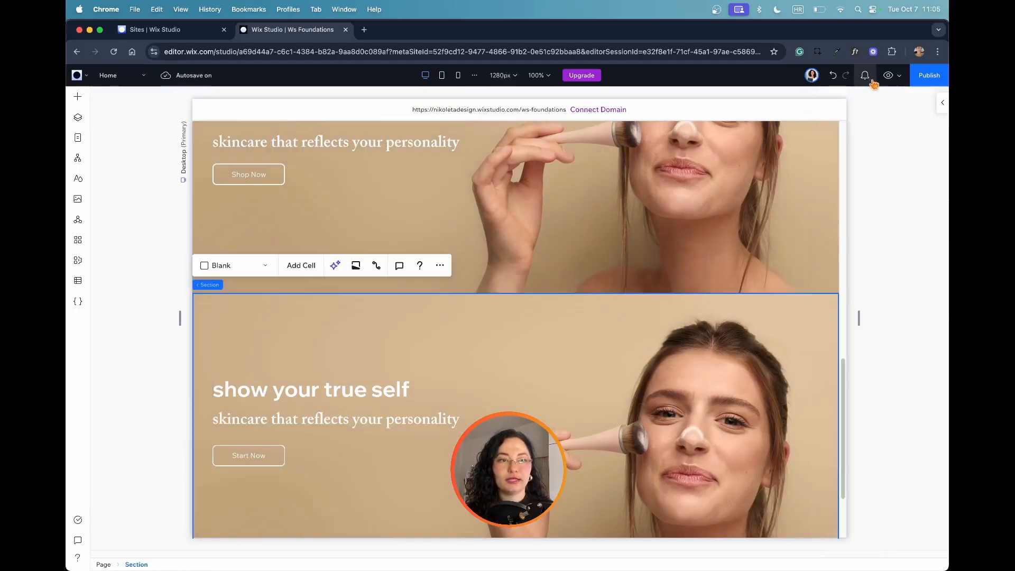
click(888, 75)
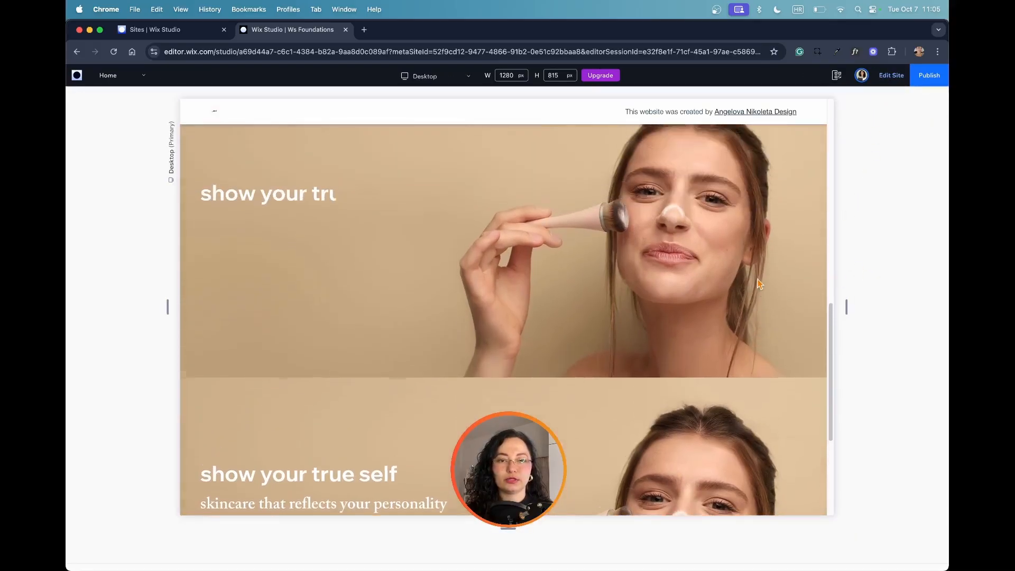
scroll(759, 284, down, 3)
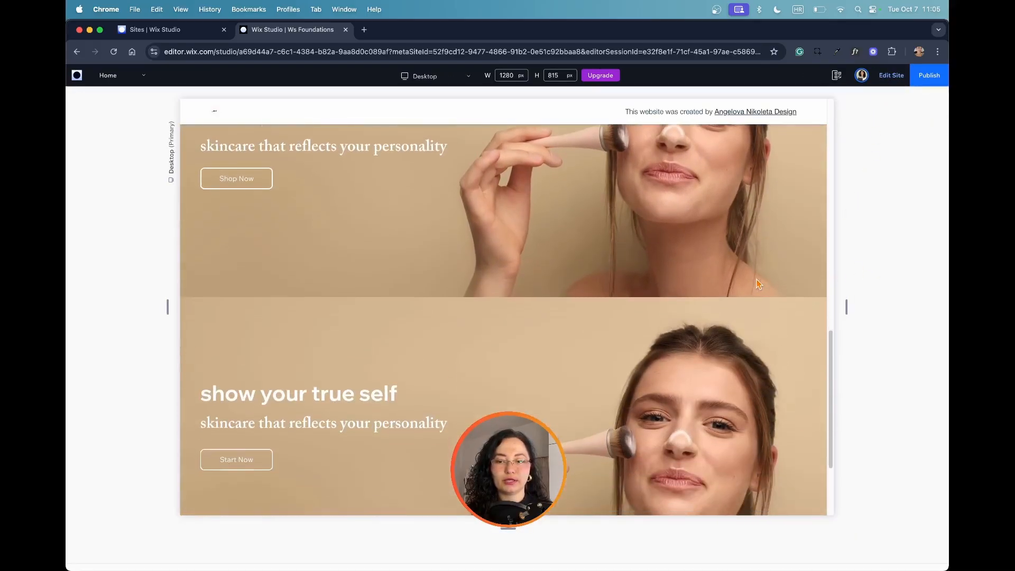
scroll(759, 284, up, 2)
scroll(606, 419, down, 3)
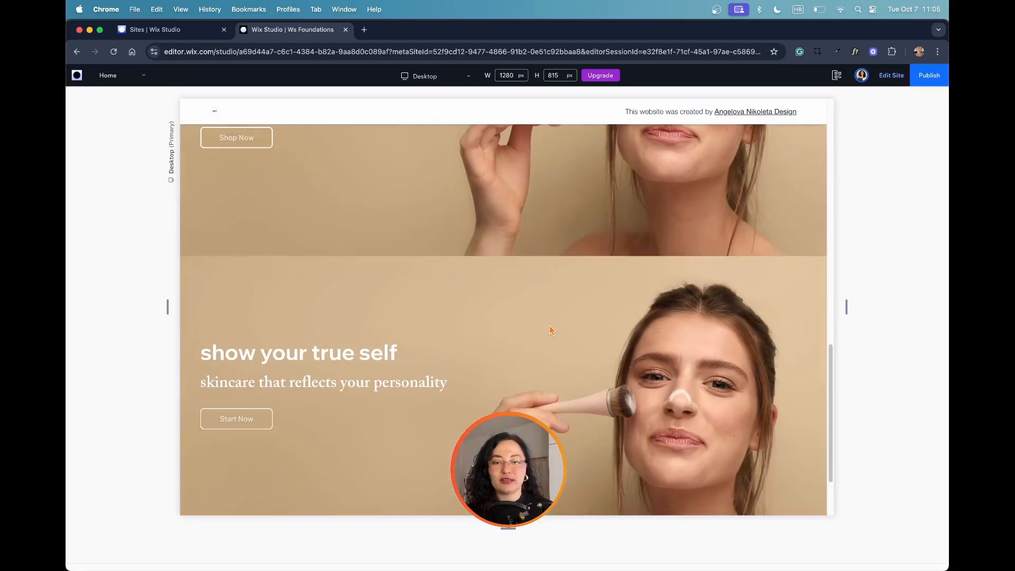
scroll(486, 343, down, 3)
scroll(470, 338, up, 6)
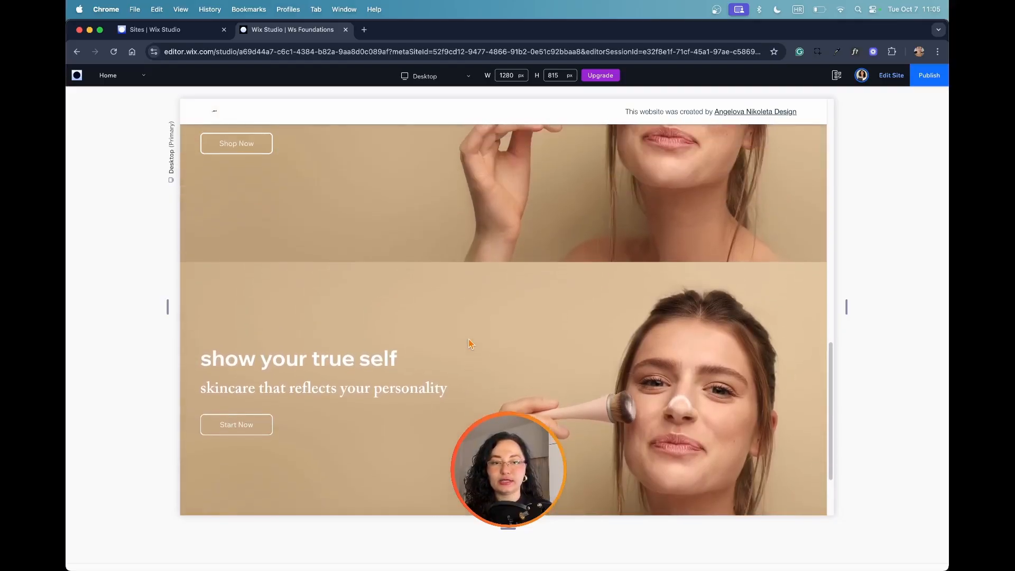
scroll(487, 345, up, 3)
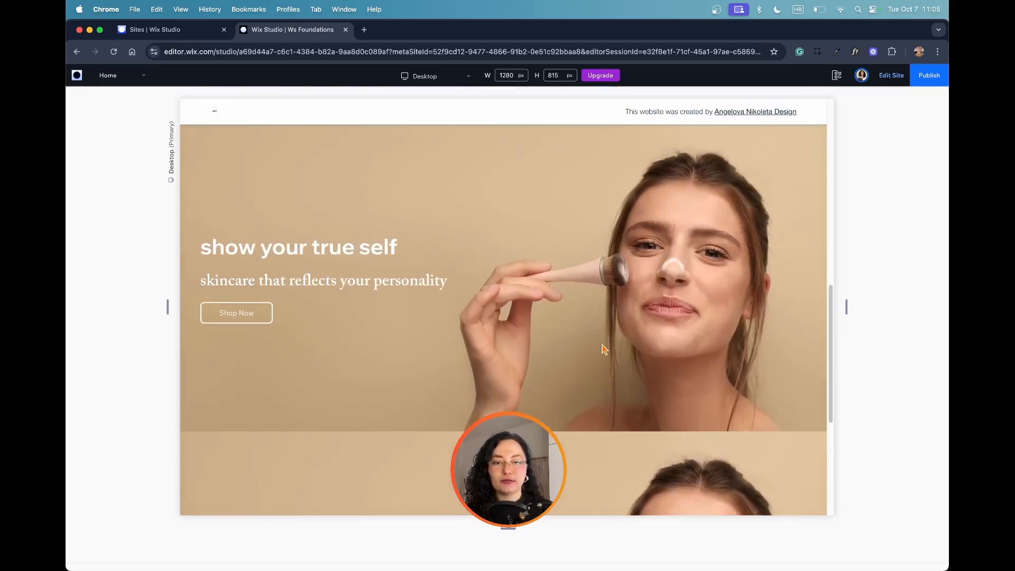
scroll(638, 350, down, 10)
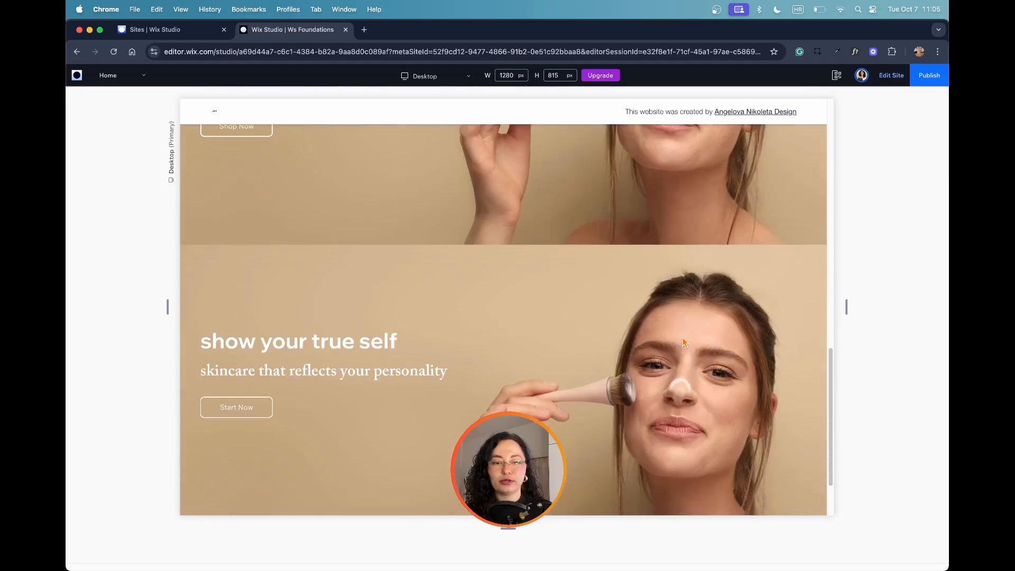
scroll(761, 236, up, 3)
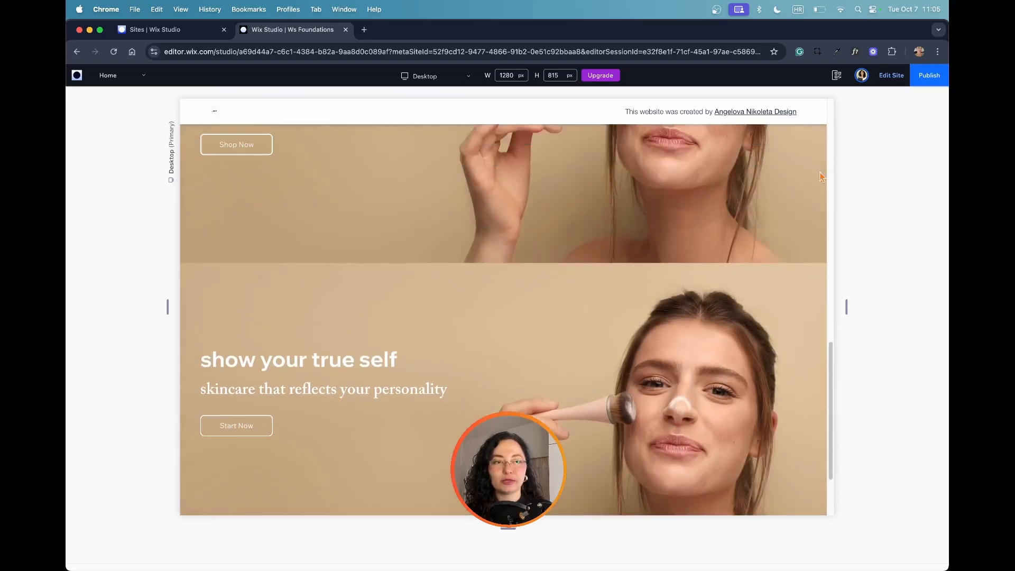
click(888, 86)
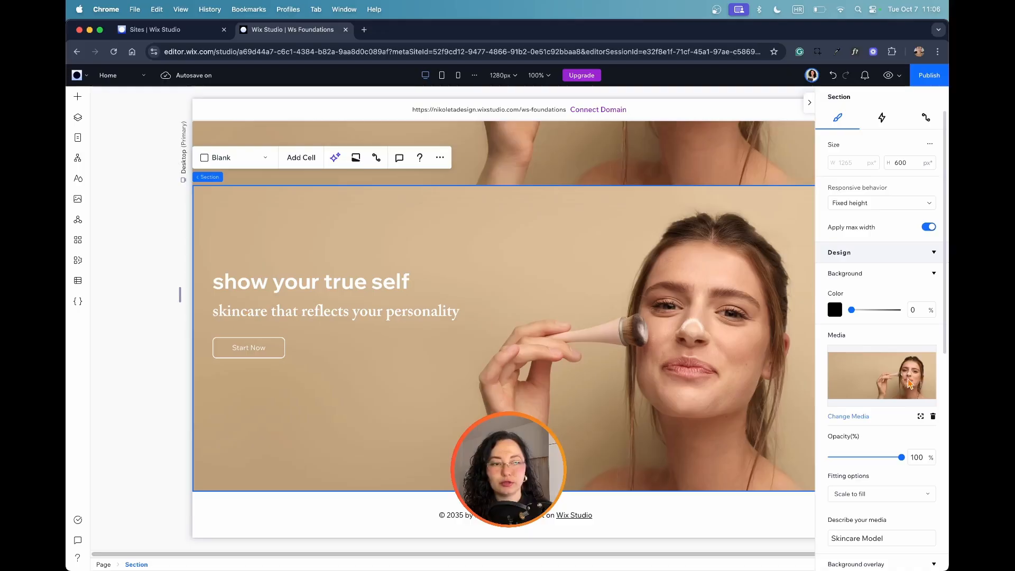
Set the focal point of the new section's background image on the model's face.
click(921, 416)
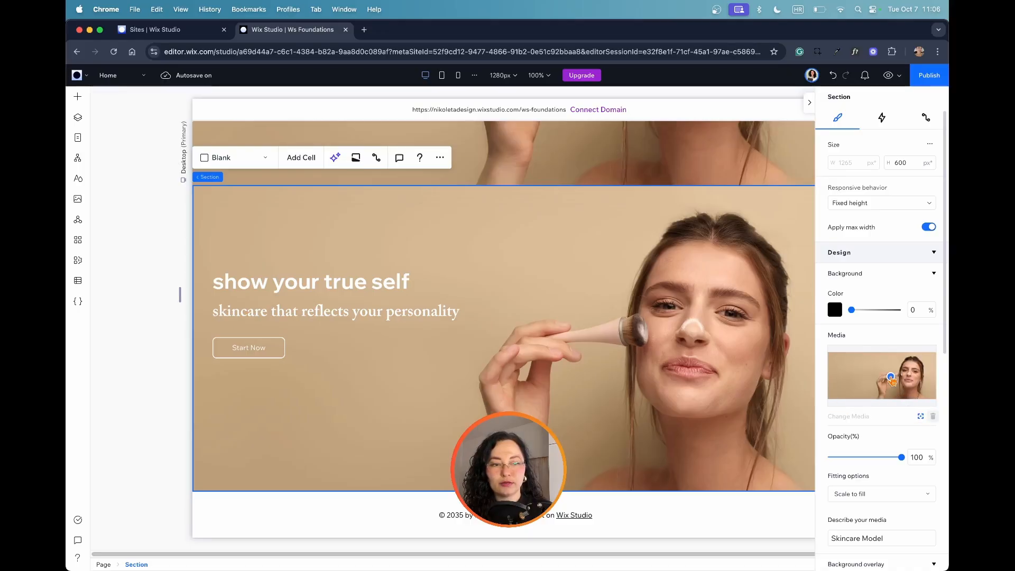
click(904, 377)
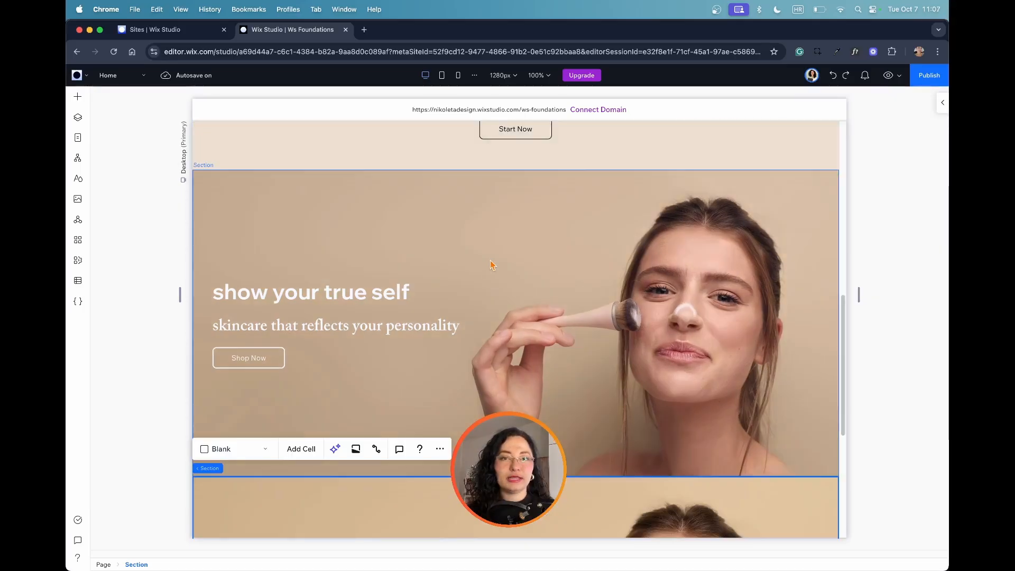
scroll(496, 267, down, 3)
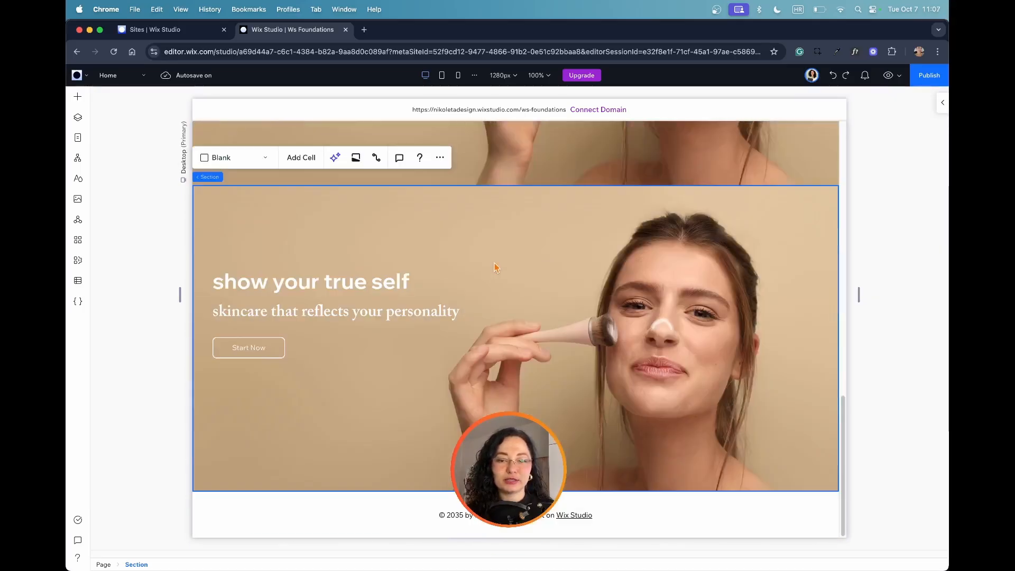
scroll(496, 267, down, 2)
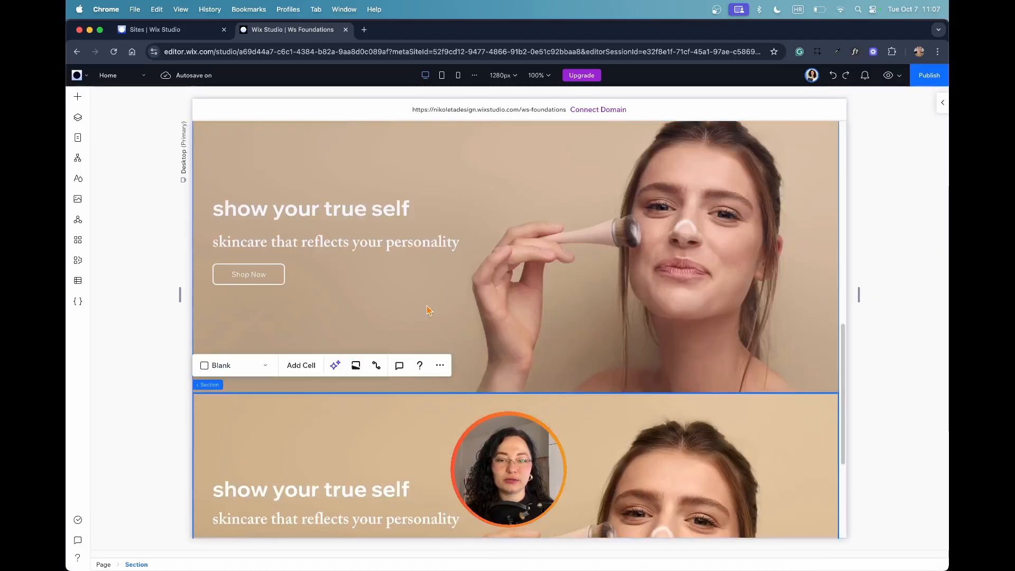
Examine the entrance animations of the original heading and subheading, including the subheading's Reveal direction, duration, delay and easing.
click(333, 251)
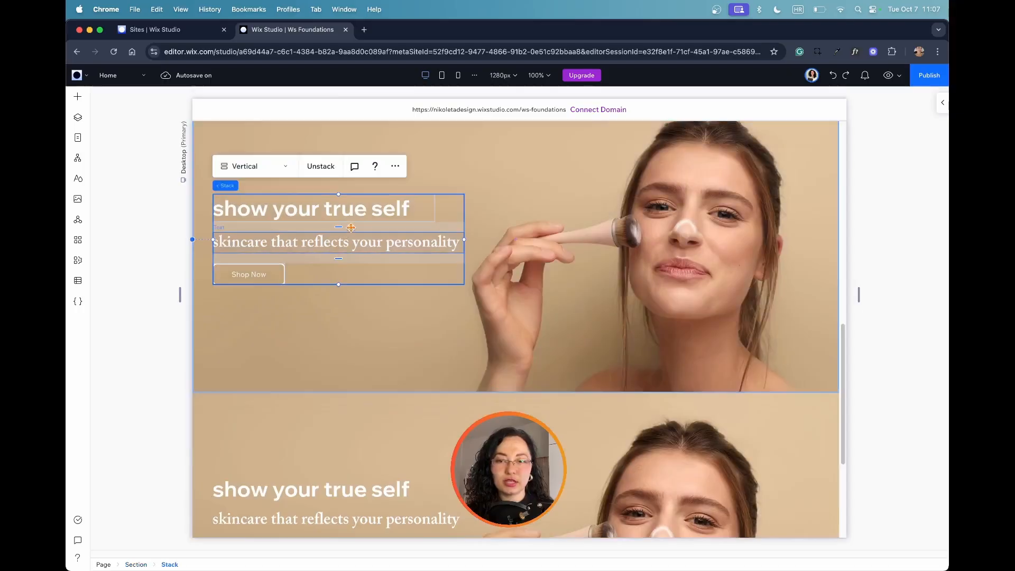
click(328, 209)
click(943, 103)
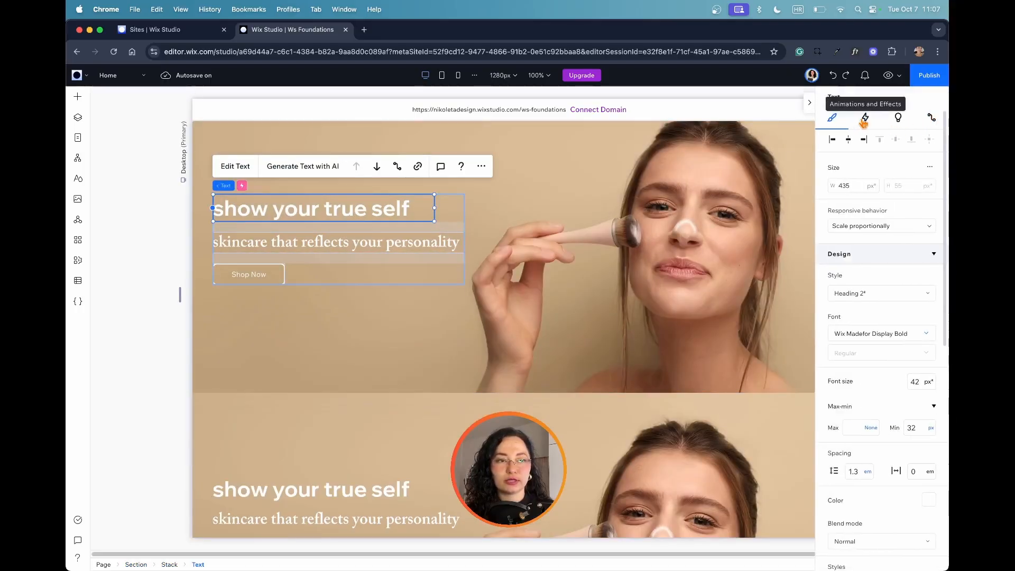
click(864, 119)
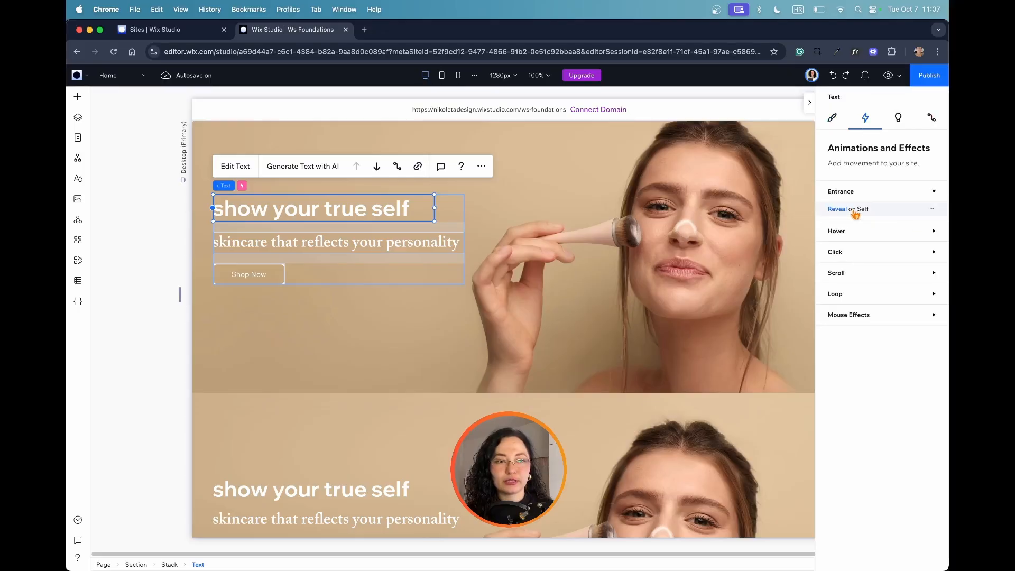
click(439, 243)
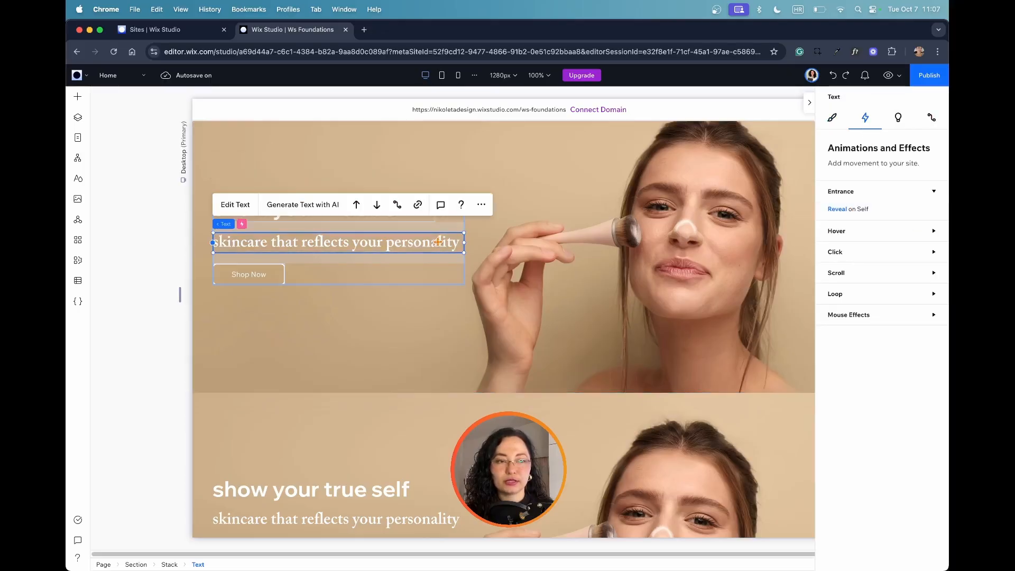
click(848, 211)
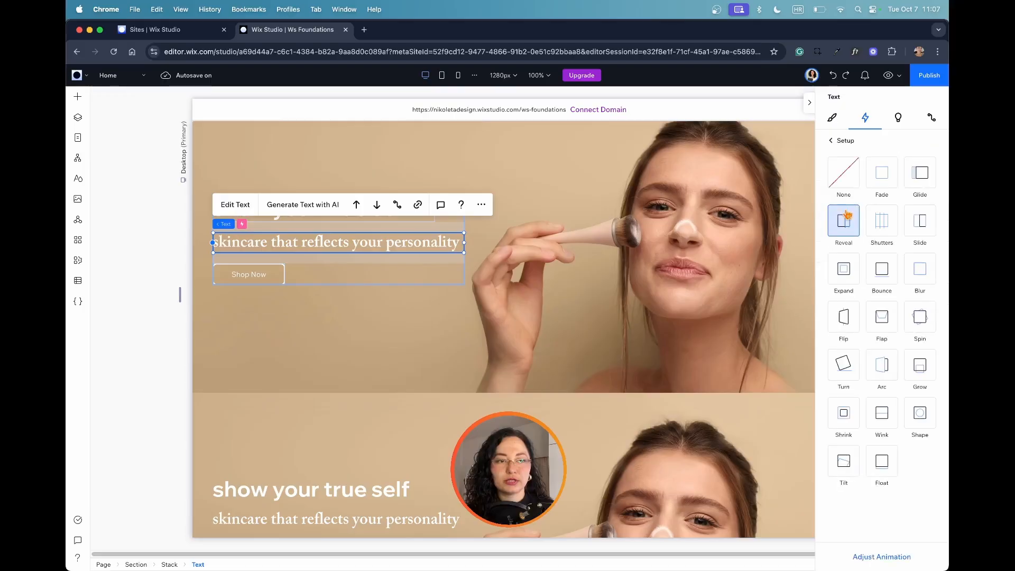
click(859, 561)
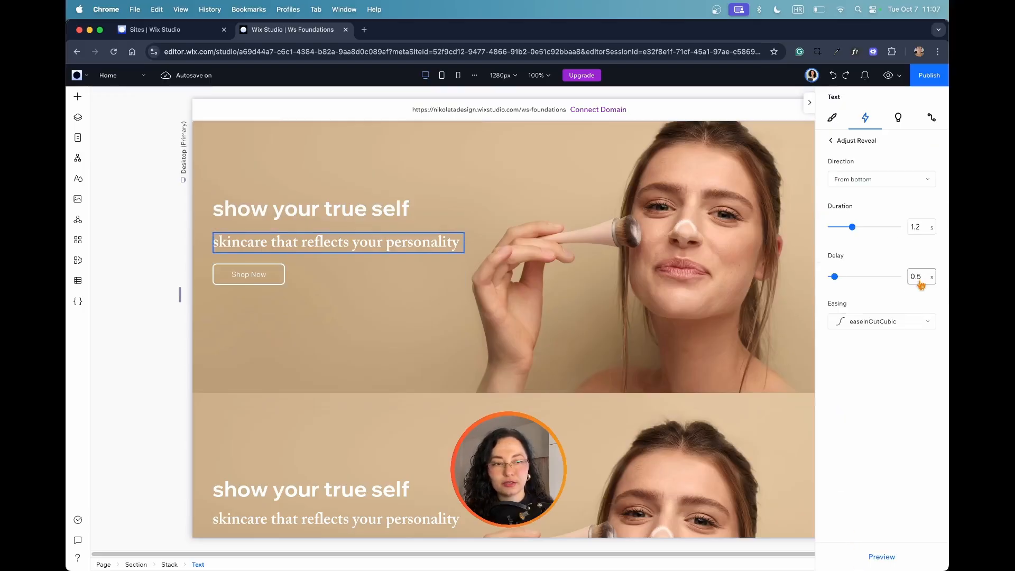
click(810, 105)
click(271, 276)
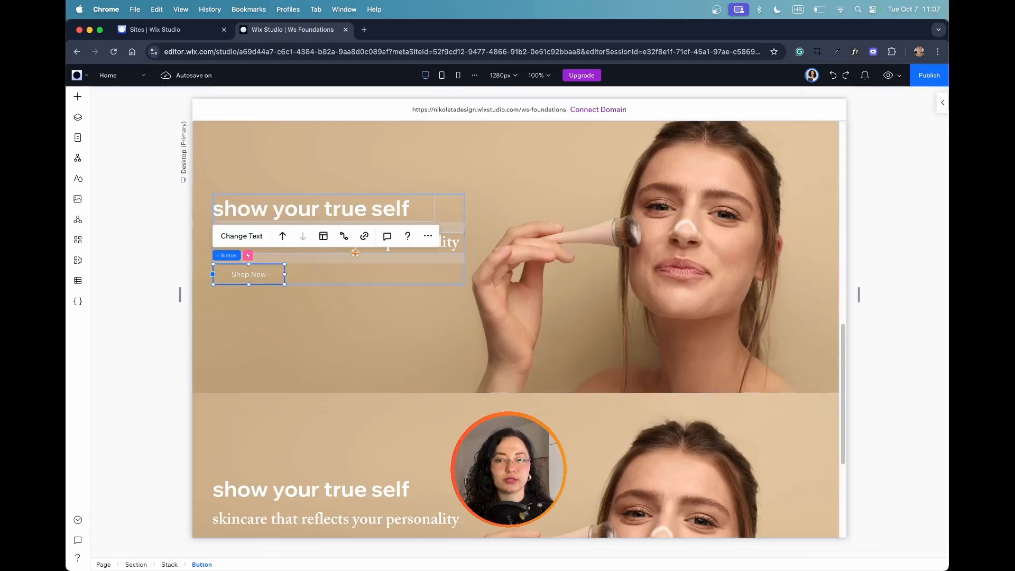
Apply a Reveal entrance animation to the new section's "show your true self" heading.
scroll(592, 243, down, 4)
click(340, 290)
click(340, 290)
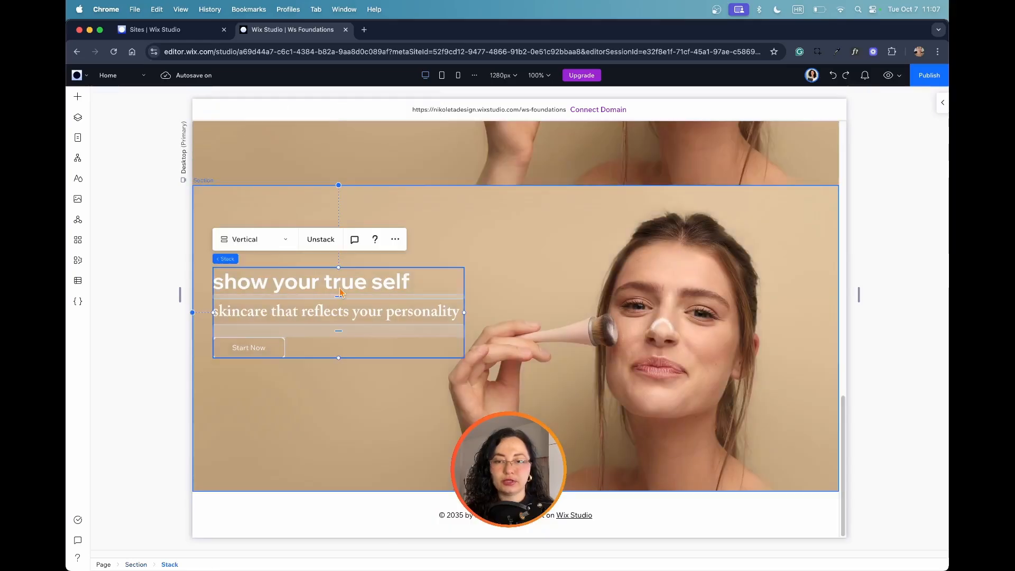
click(340, 289)
click(943, 103)
click(847, 228)
click(845, 224)
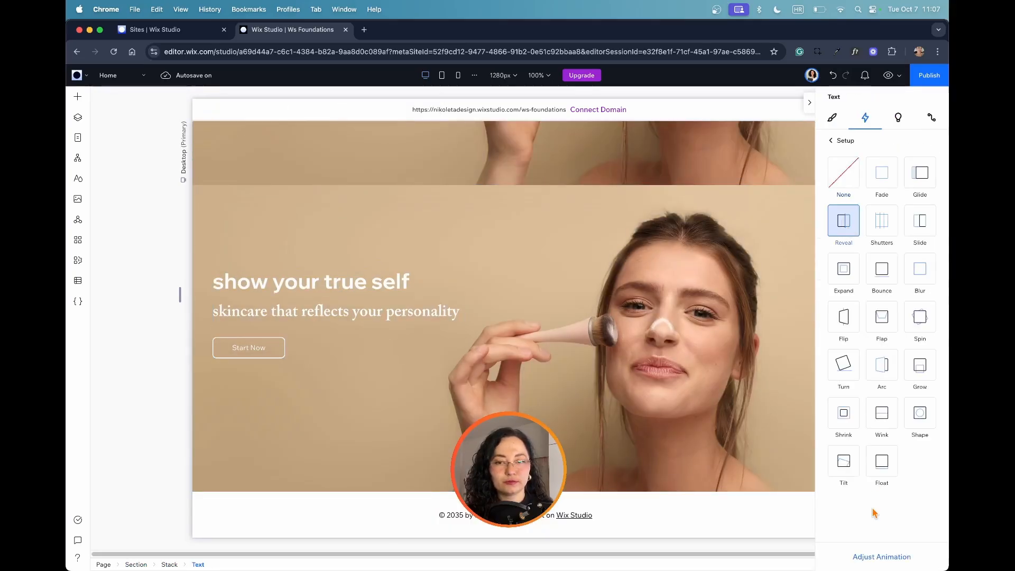
Apply a Reveal entrance animation to the new section's subheading and set its direction to From left.
click(392, 311)
click(850, 231)
click(850, 231)
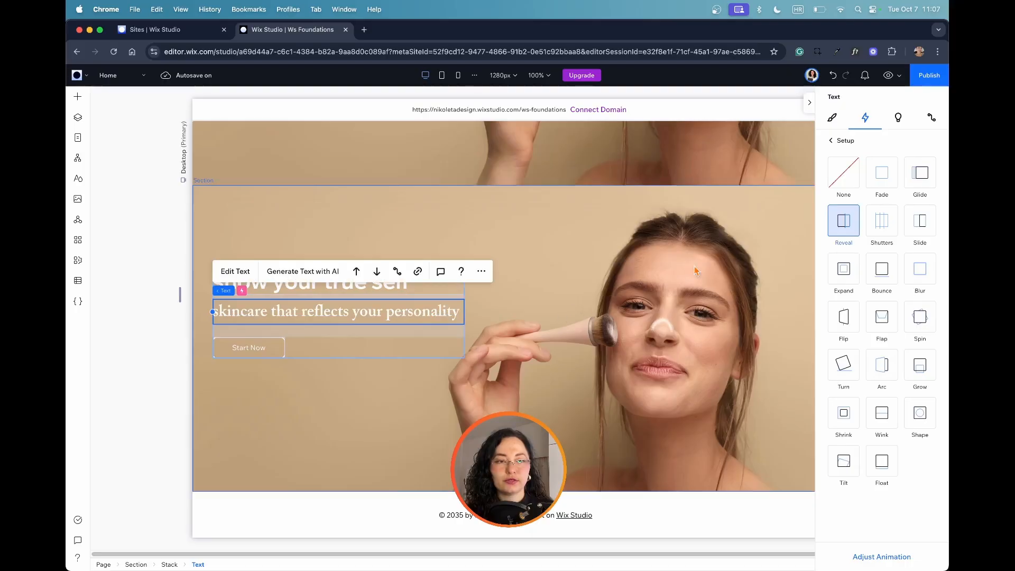
click(873, 557)
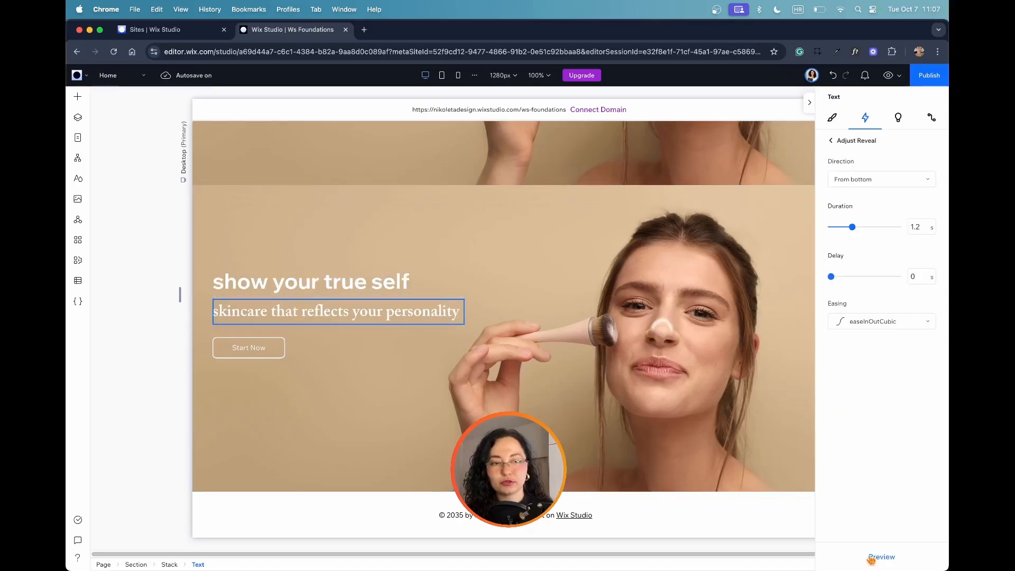
click(856, 180)
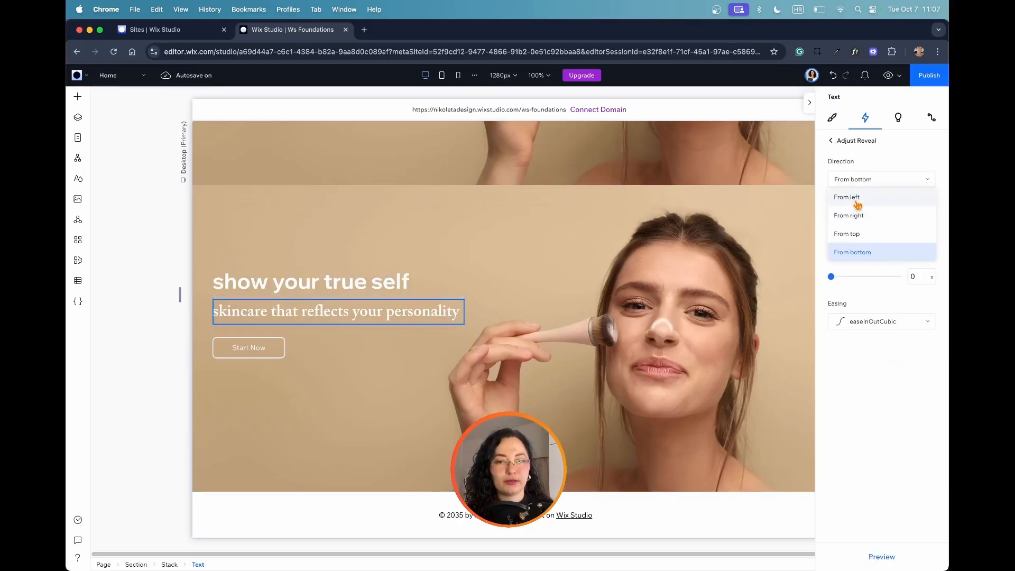
click(857, 205)
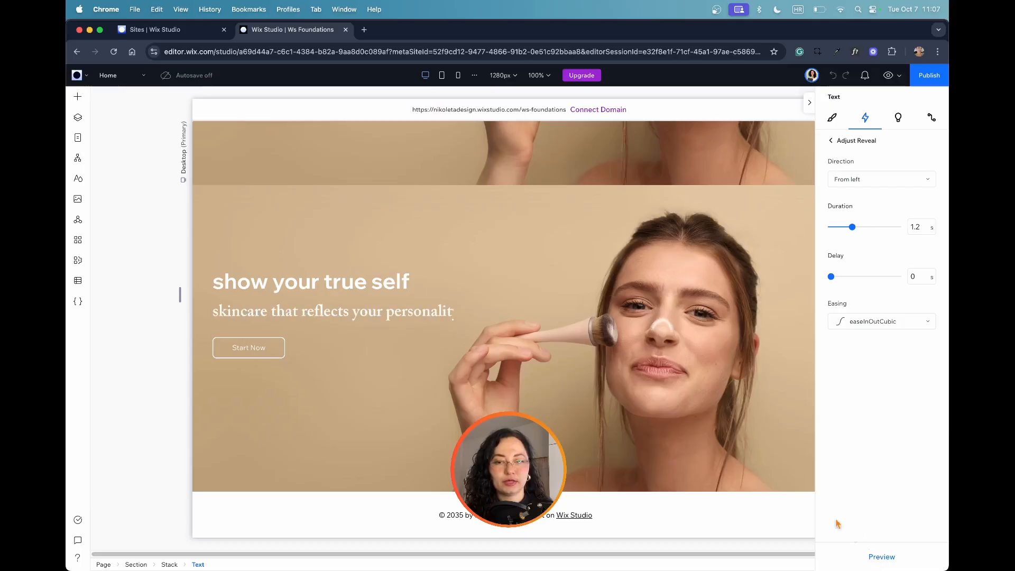
Set the new heading's Reveal animation direction to From left and preview the animation.
click(379, 281)
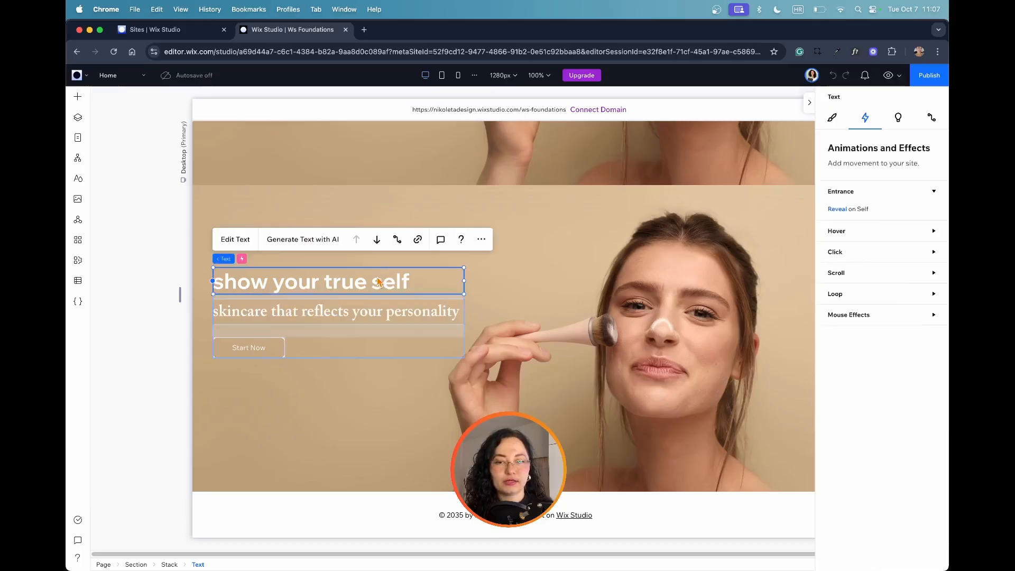
click(854, 209)
click(872, 556)
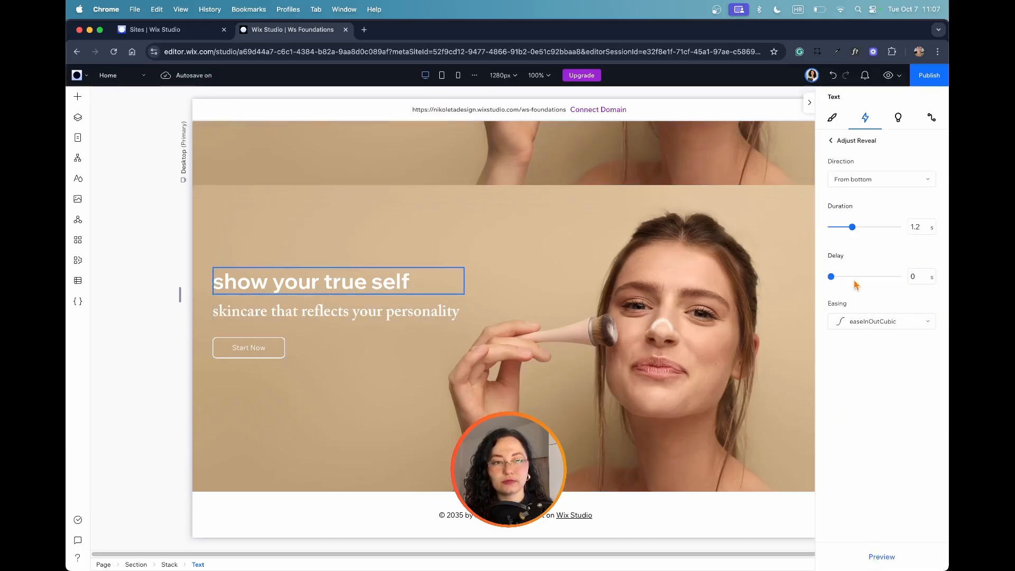
click(859, 180)
click(855, 201)
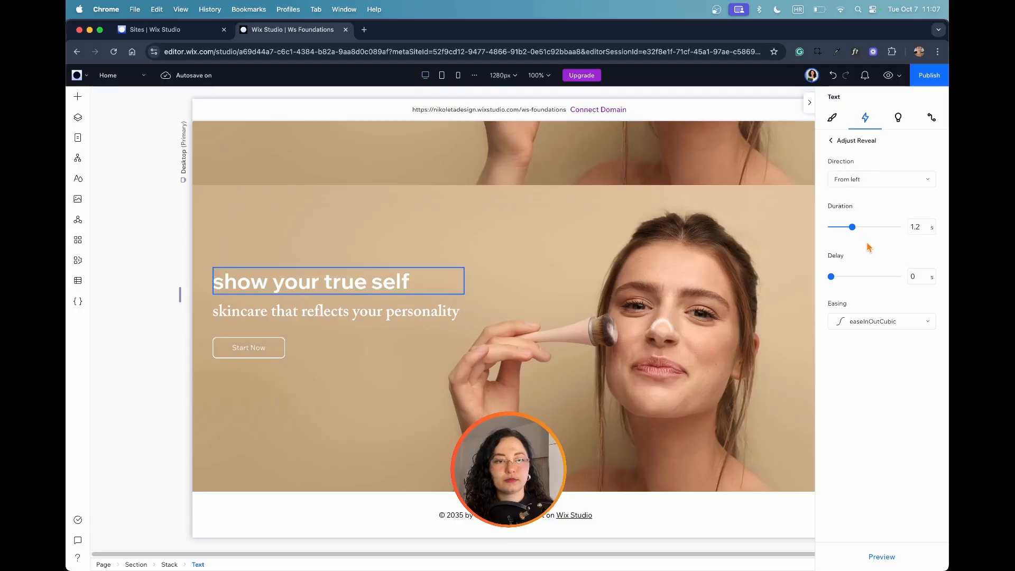
click(880, 558)
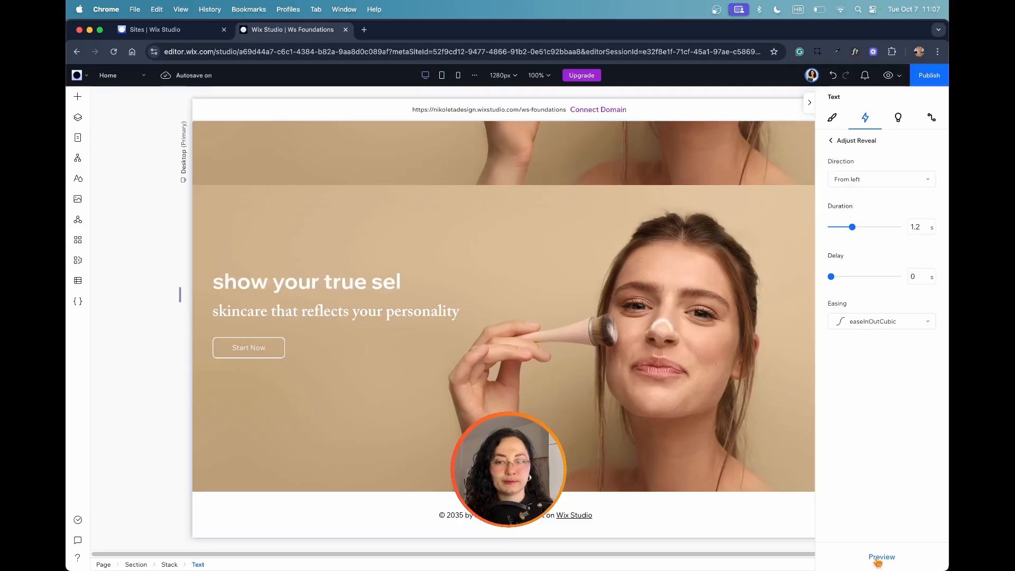
Open the adjustment settings of the new subheading's Reveal animation.
click(433, 312)
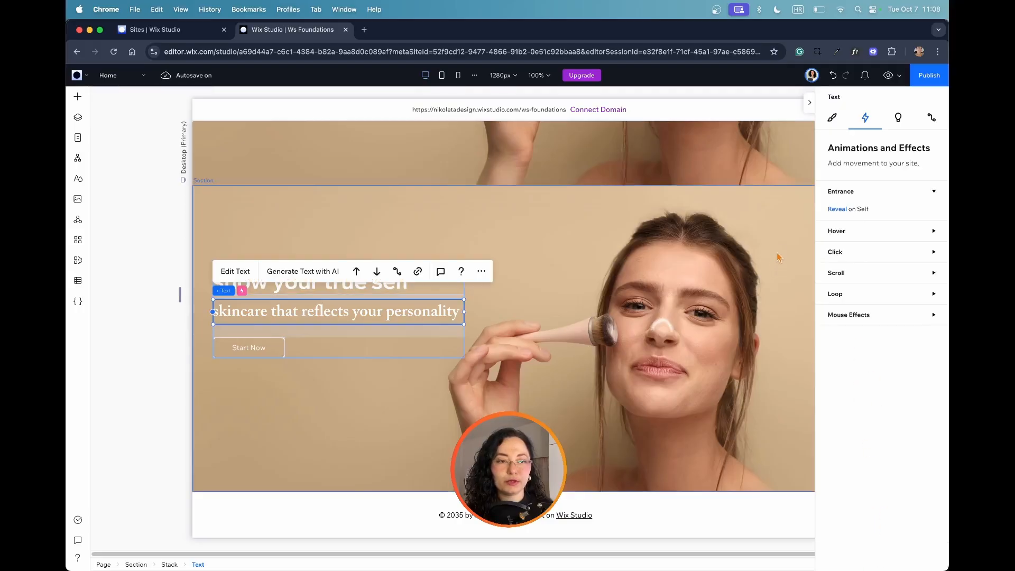
click(854, 209)
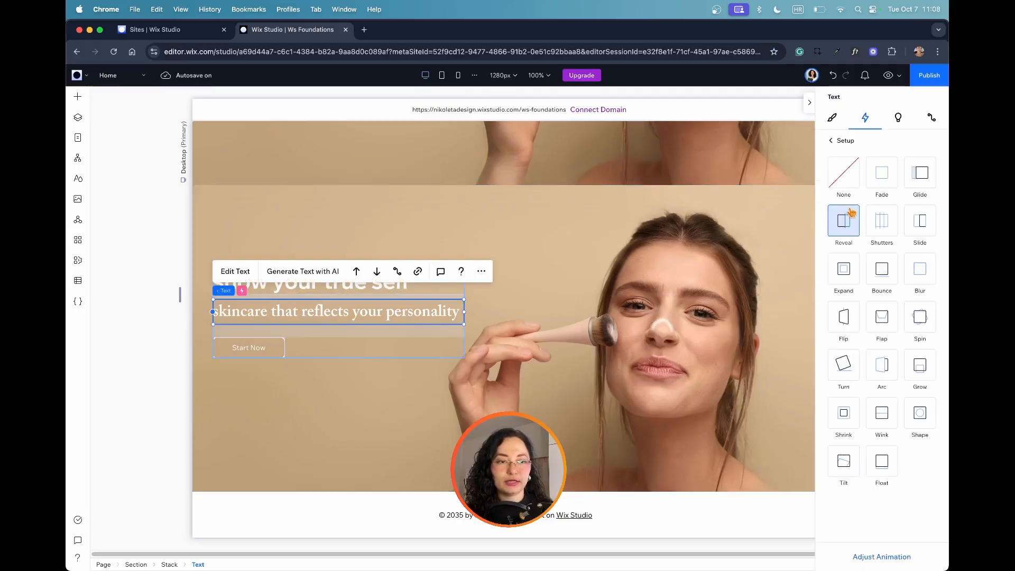
click(880, 558)
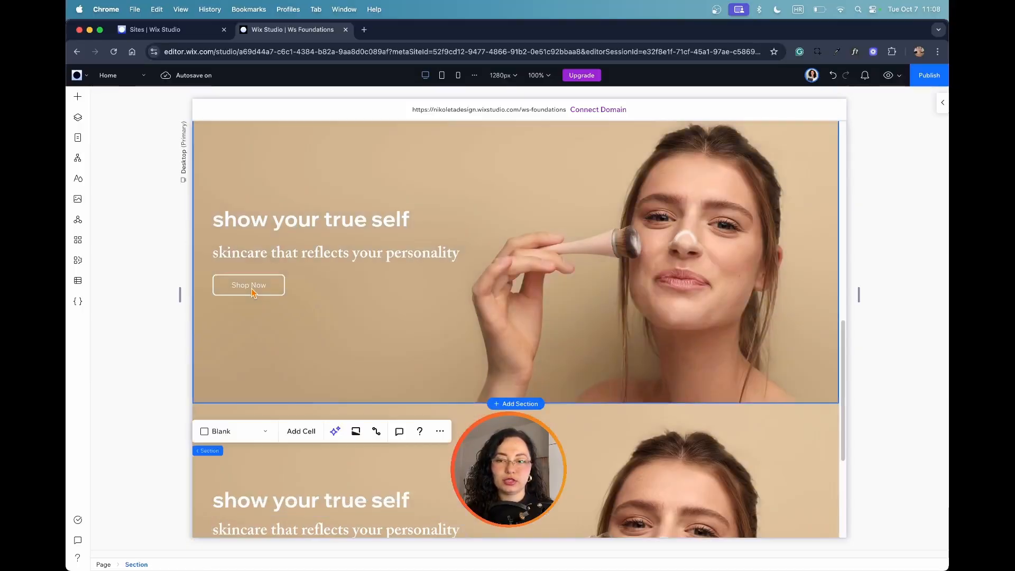
Apply an Expand entrance animation to the new section's Start Now button.
click(252, 292)
click(251, 286)
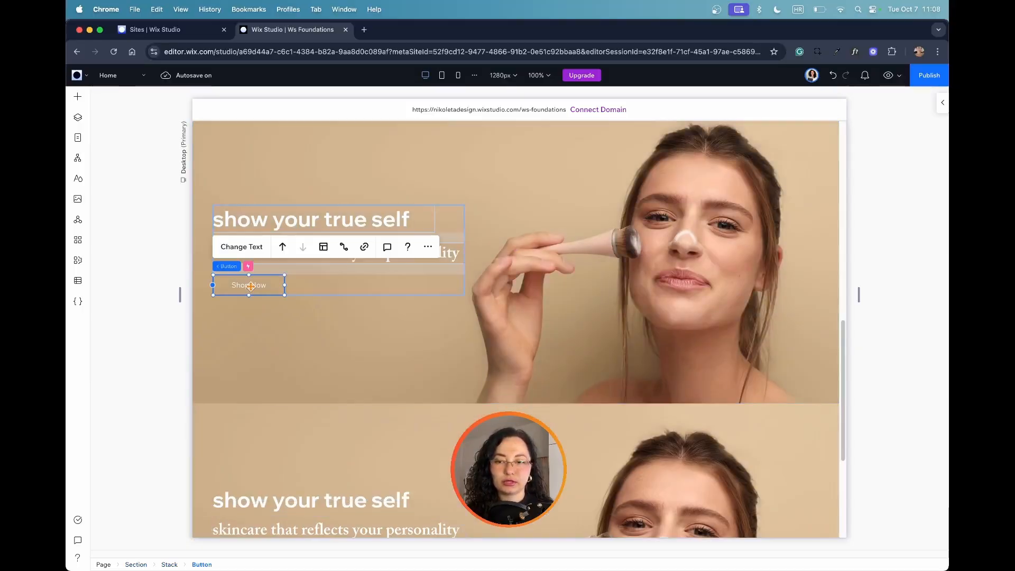
click(943, 102)
click(846, 209)
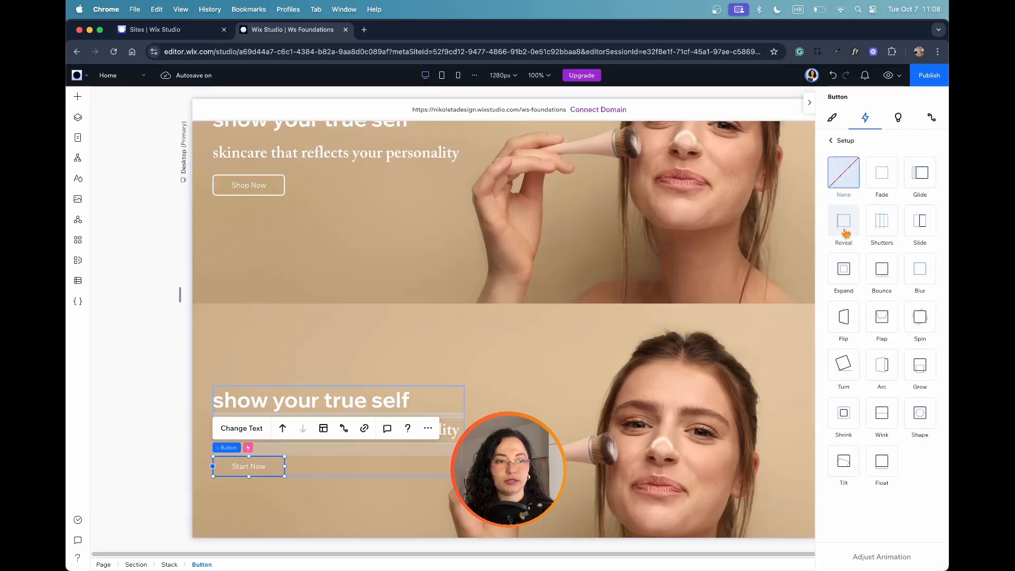
click(845, 270)
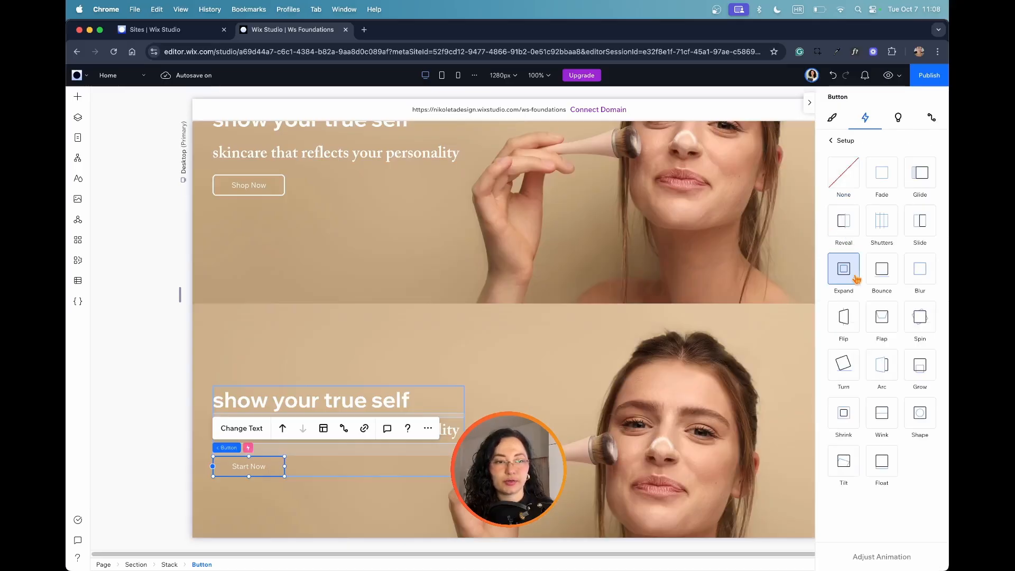
Set the Start Now button's Expand animation delay to 1 s and preview the animation and the site.
click(879, 557)
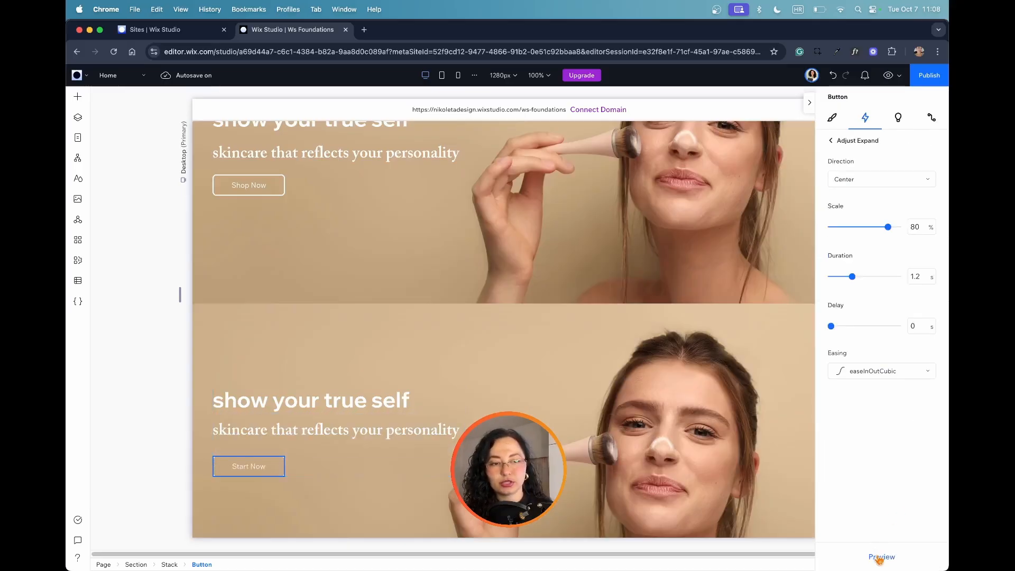
click(915, 318)
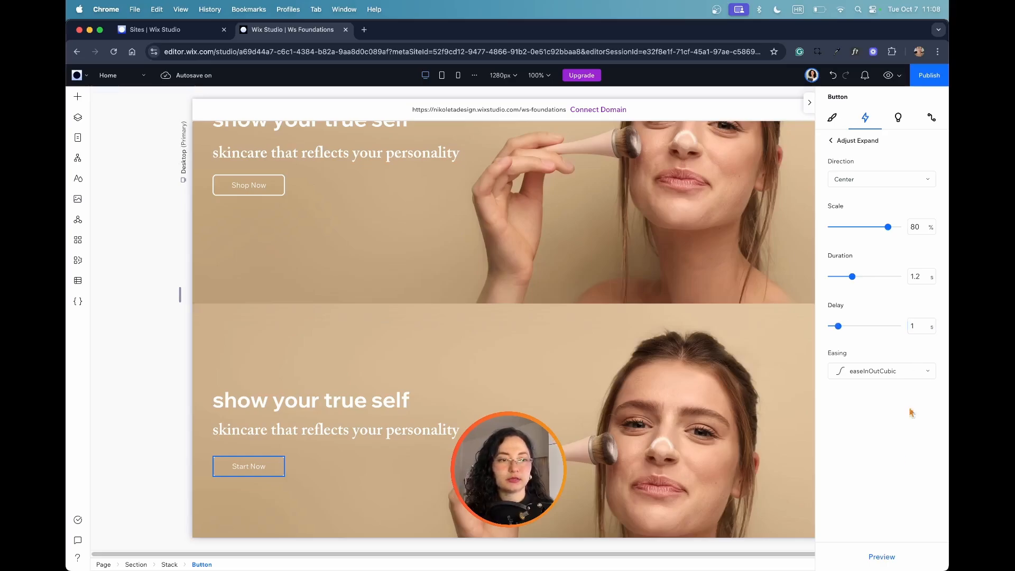
click(886, 566)
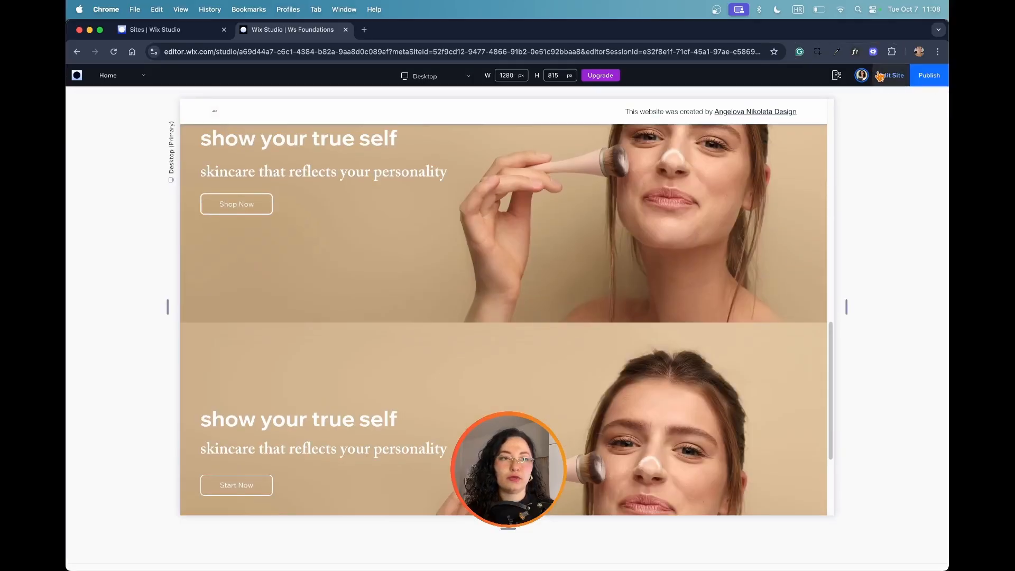
click(879, 80)
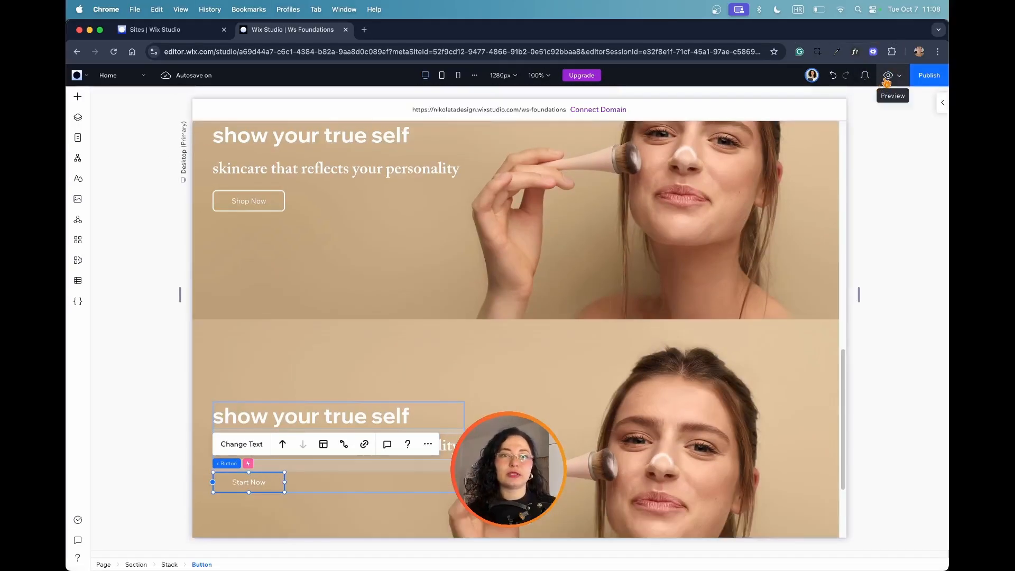
click(887, 78)
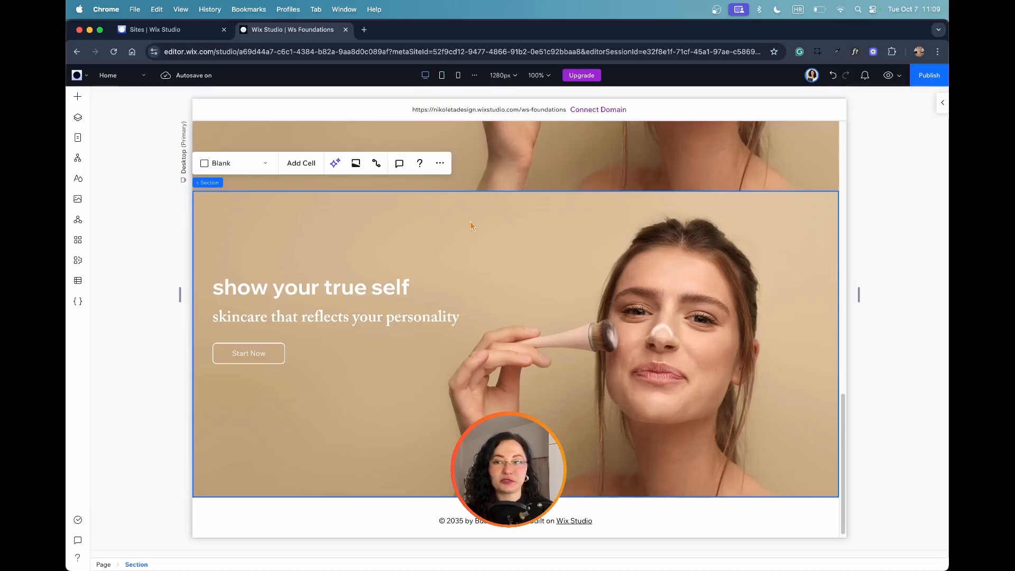
Add a title, a paragraph and a button from the quick-add elements to the new section.
click(77, 98)
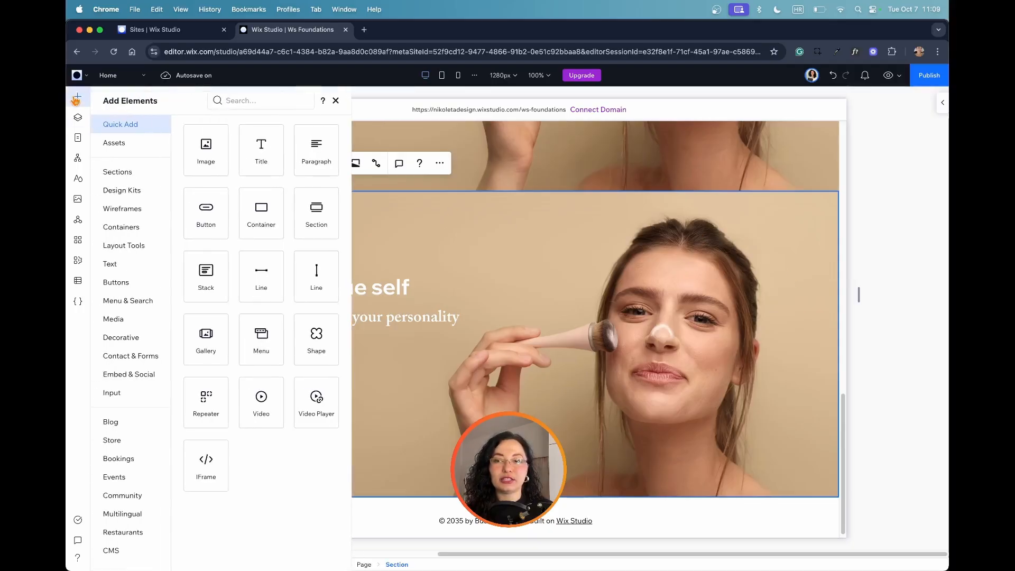
click(261, 159)
click(77, 97)
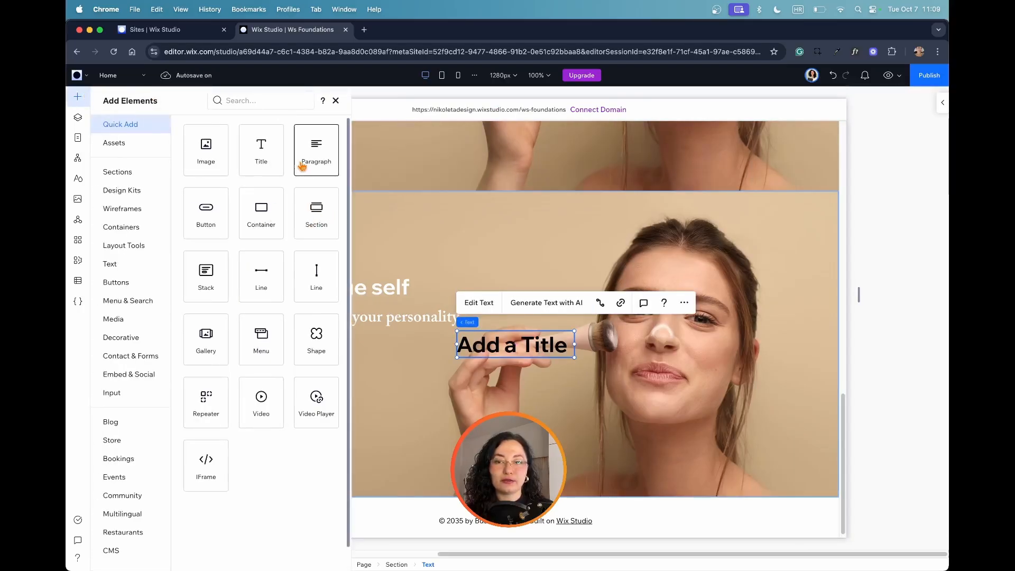
click(316, 151)
click(78, 99)
Arrange the added paragraph beneath the title and the added button beneath the paragraph, aligned to their left edge.
drag(211, 225, 499, 433)
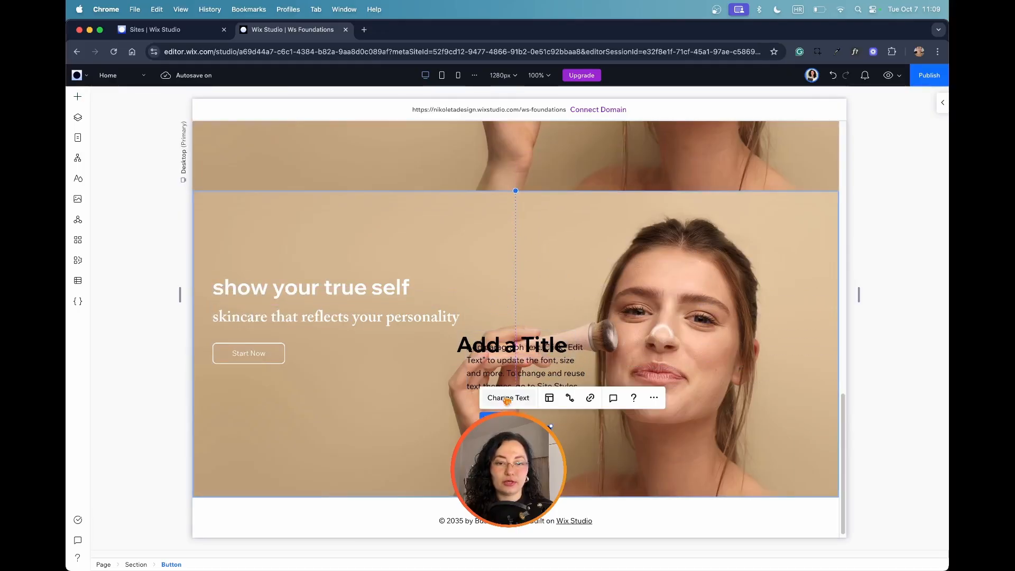
click(504, 378)
drag(503, 378, 500, 381)
click(496, 435)
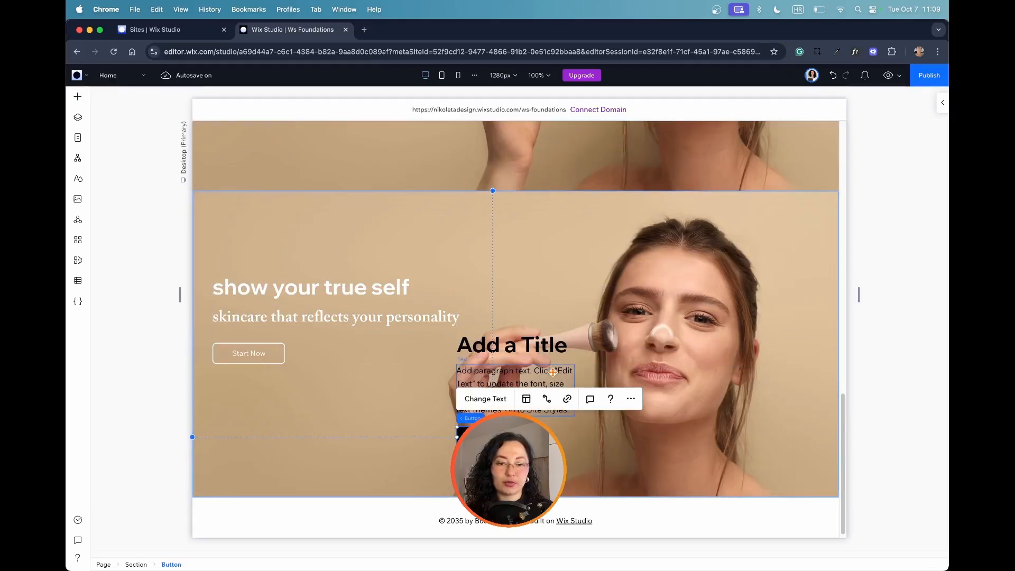
Combine the added title, paragraph and button into a vertical stack and widen the stack.
shift+click(528, 380)
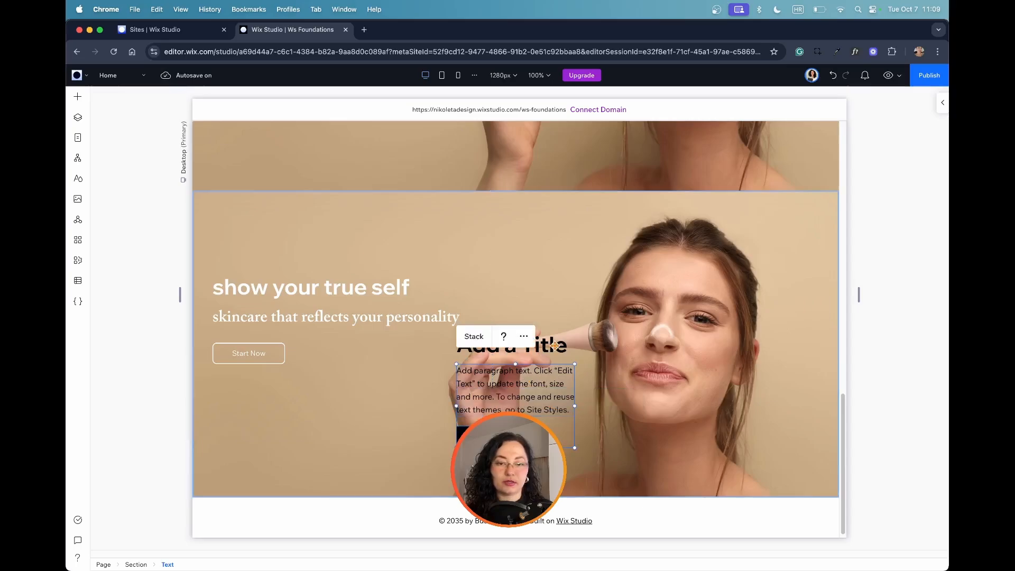
shift+click(556, 345)
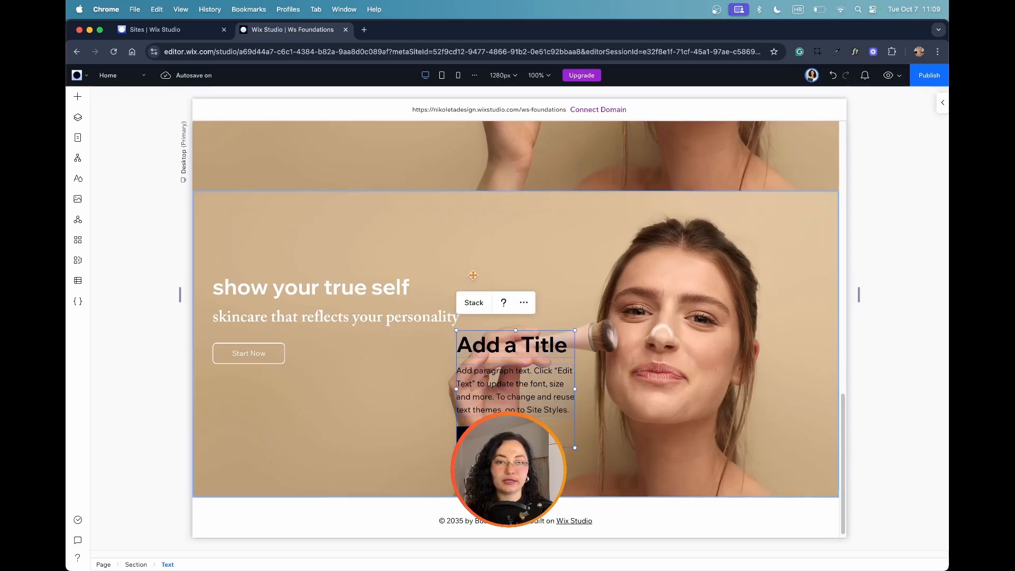
click(474, 304)
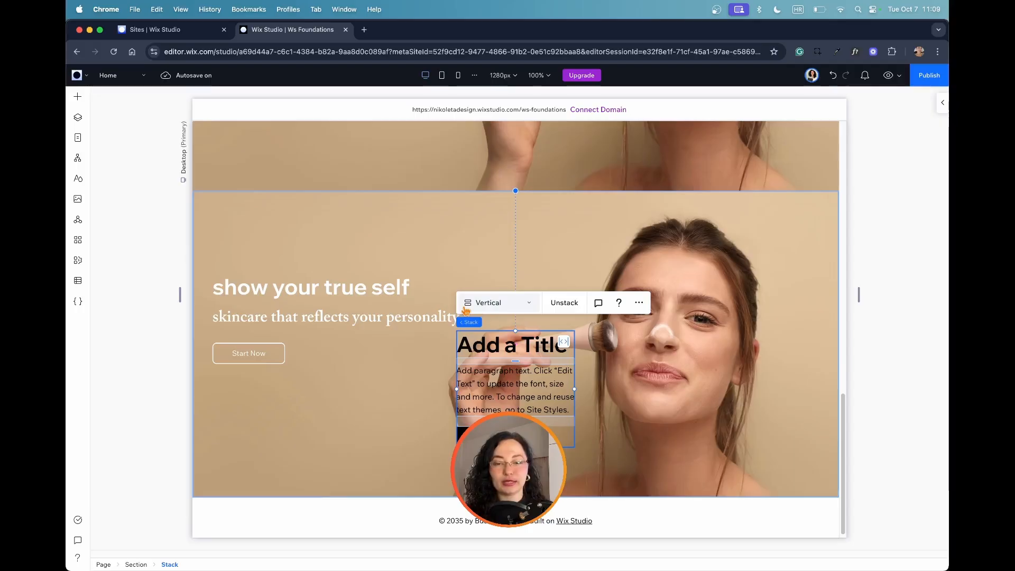
drag(575, 388, 640, 383)
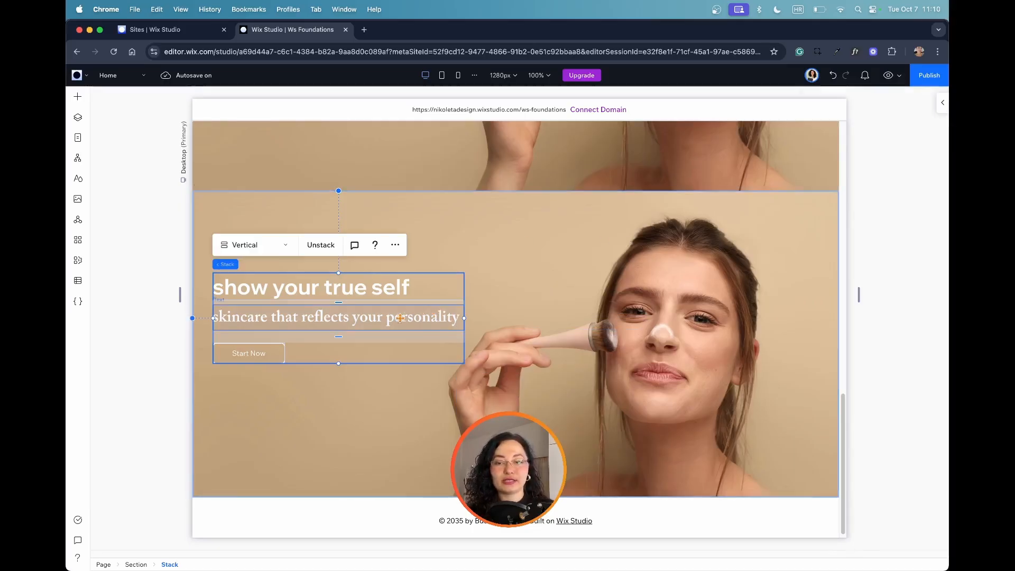
Tighten the gap between heading and subheading in the Start Now text stack, and set the stack's item spacing to 20 px.
click(941, 112)
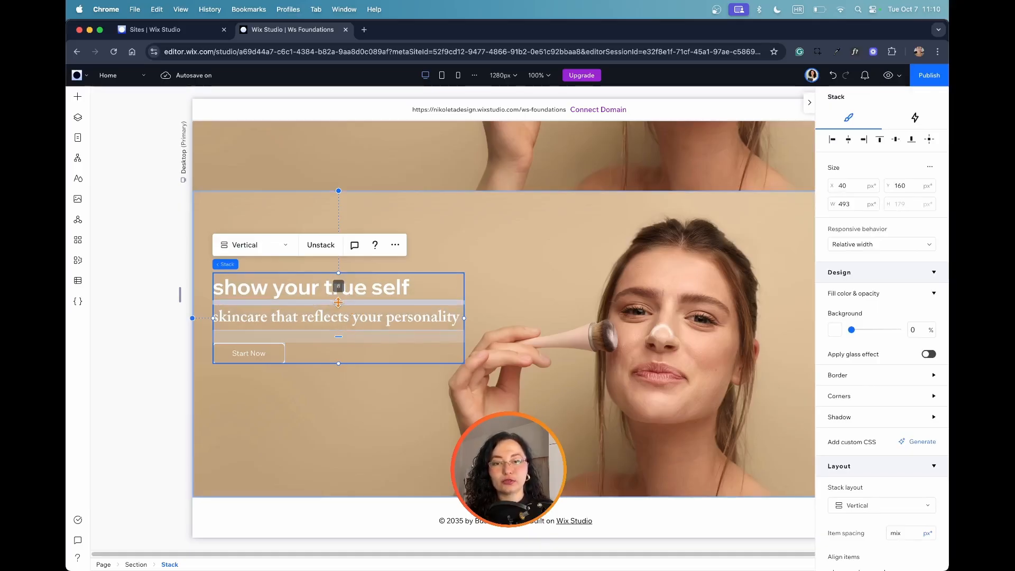
mouse_move(339, 302)
mouse_down()
mouse_move(338, 323)
mouse_move(340, 300)
mouse_move(351, 304)
mouse_up()
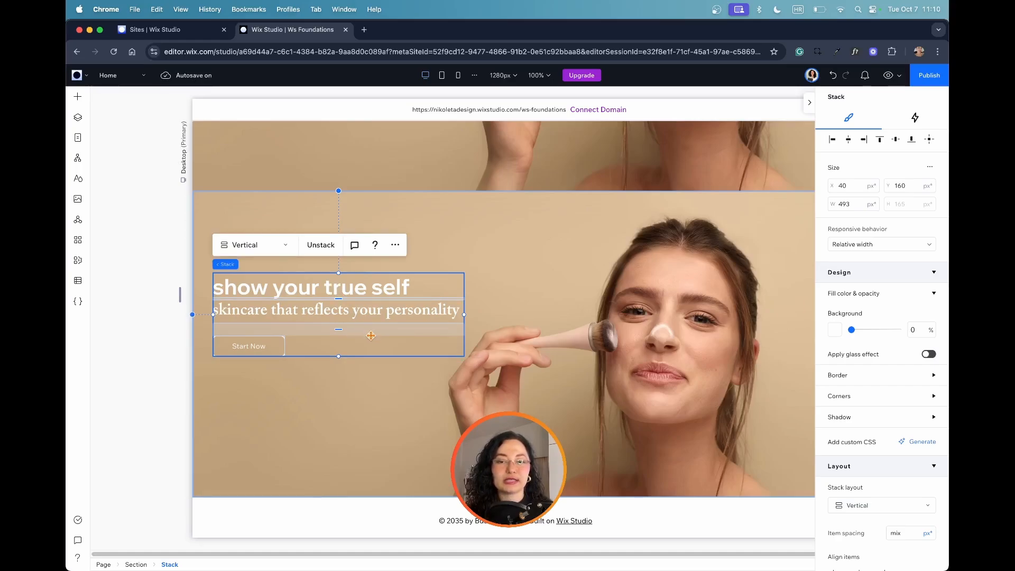
scroll(902, 370, down, 4)
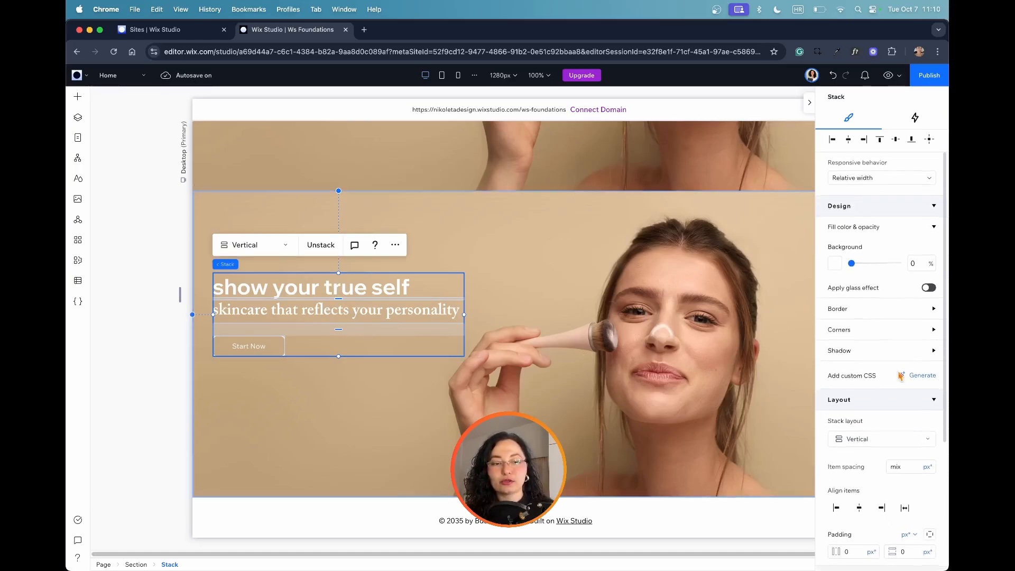
scroll(872, 416, down, 4)
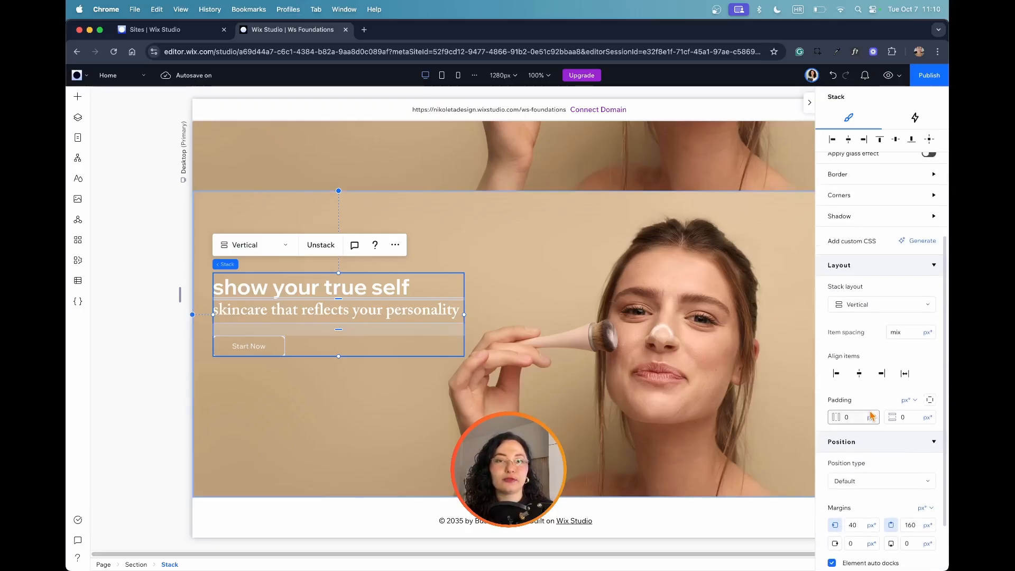
click(871, 313)
click(850, 353)
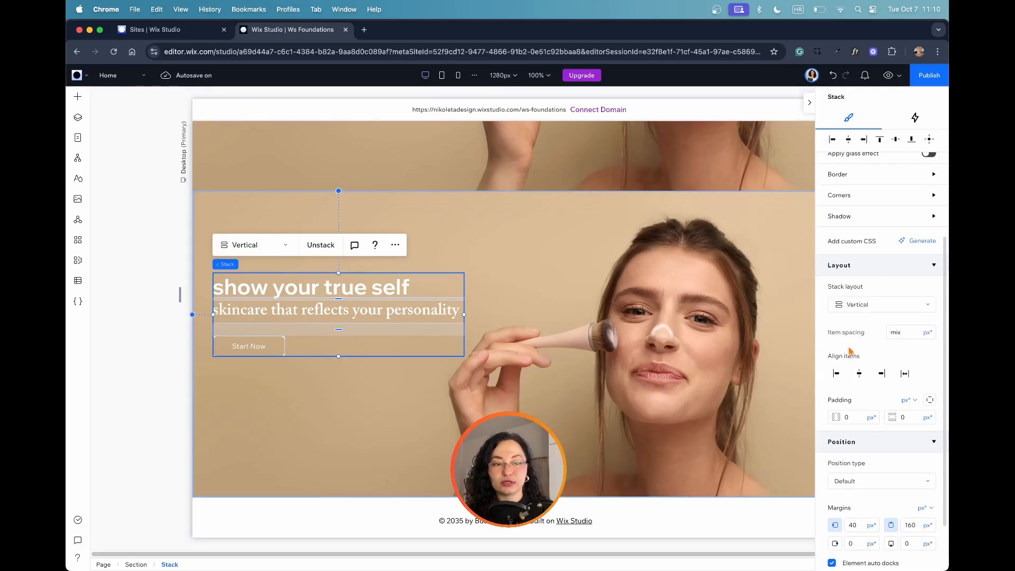
click(907, 329)
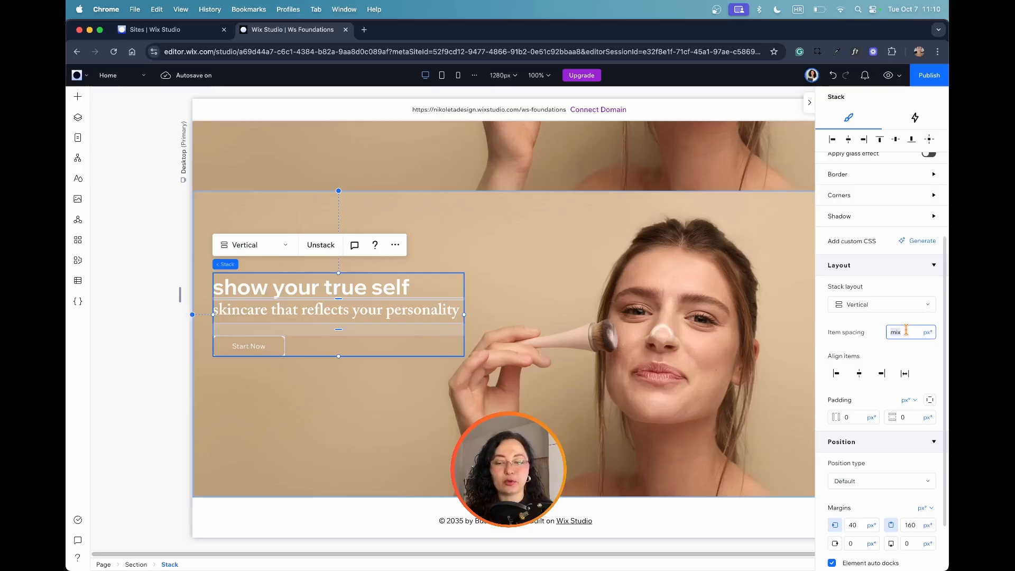
text(20)
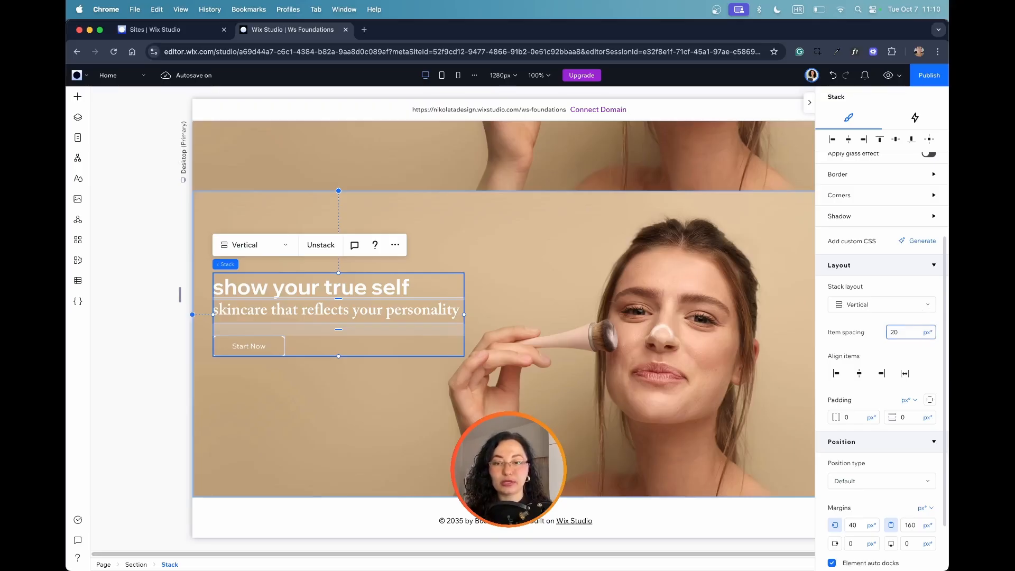
key(Return)
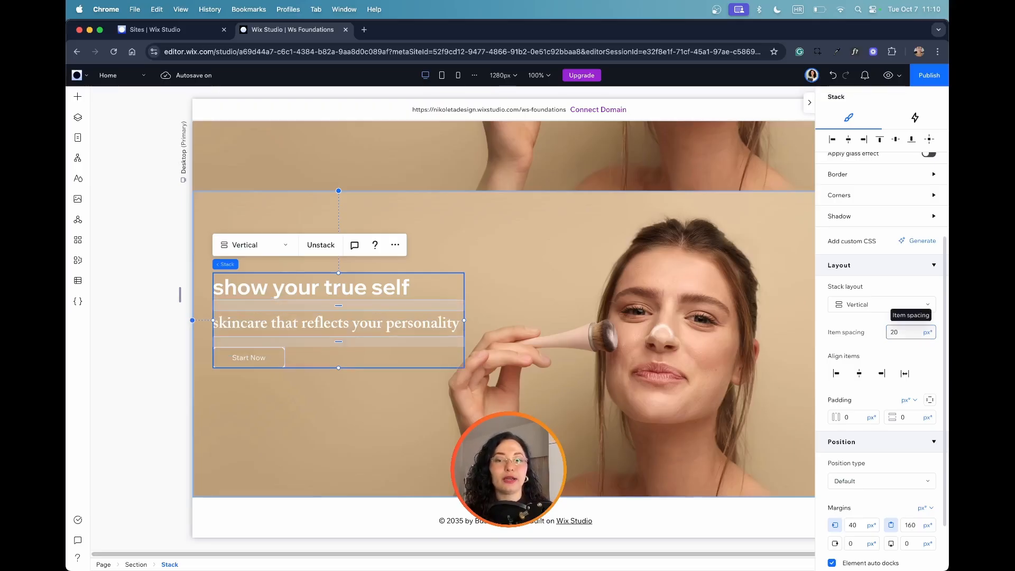
Try right and center alignment for the stack's items and return them to left alignment.
click(880, 376)
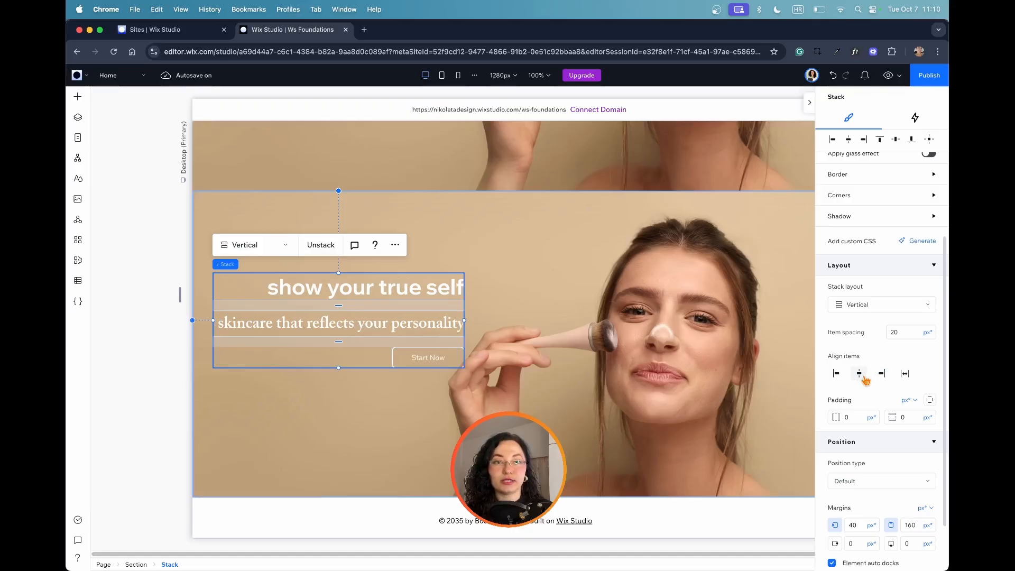
click(863, 377)
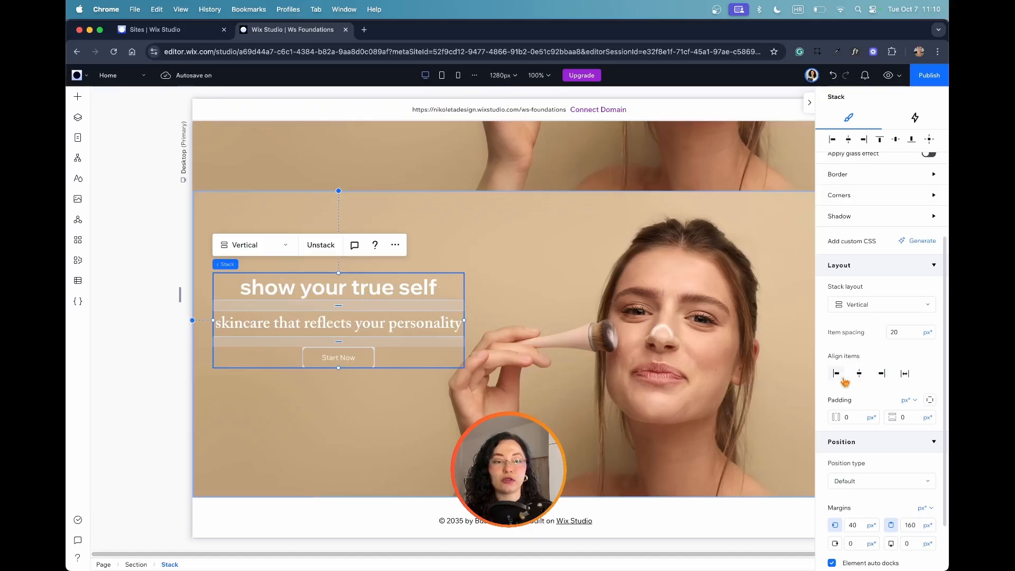
click(843, 379)
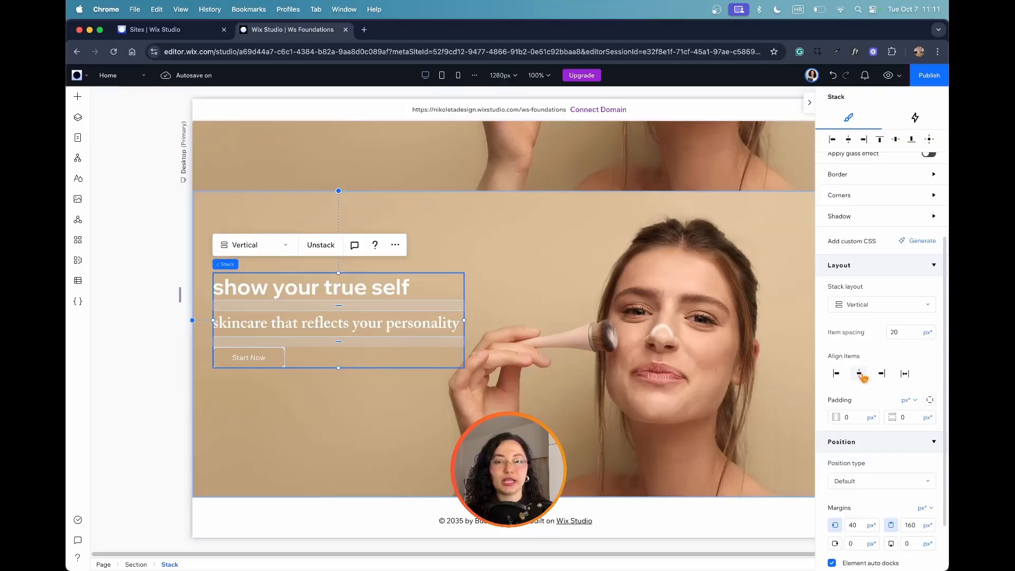
Examine the stack's padding and layout settings, and return to the section.
click(858, 419)
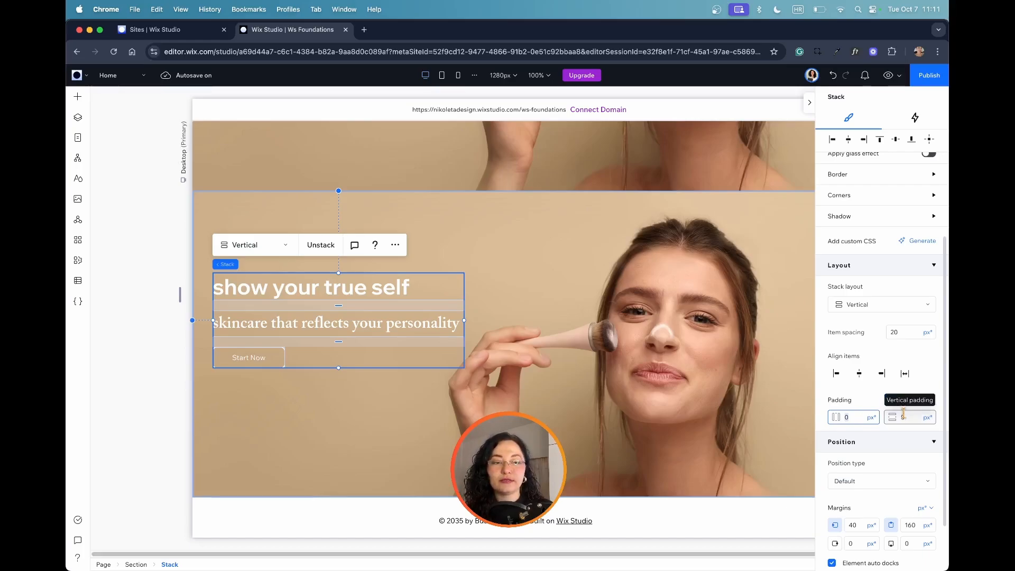
scroll(906, 416, down, 2)
scroll(910, 434, up, 3)
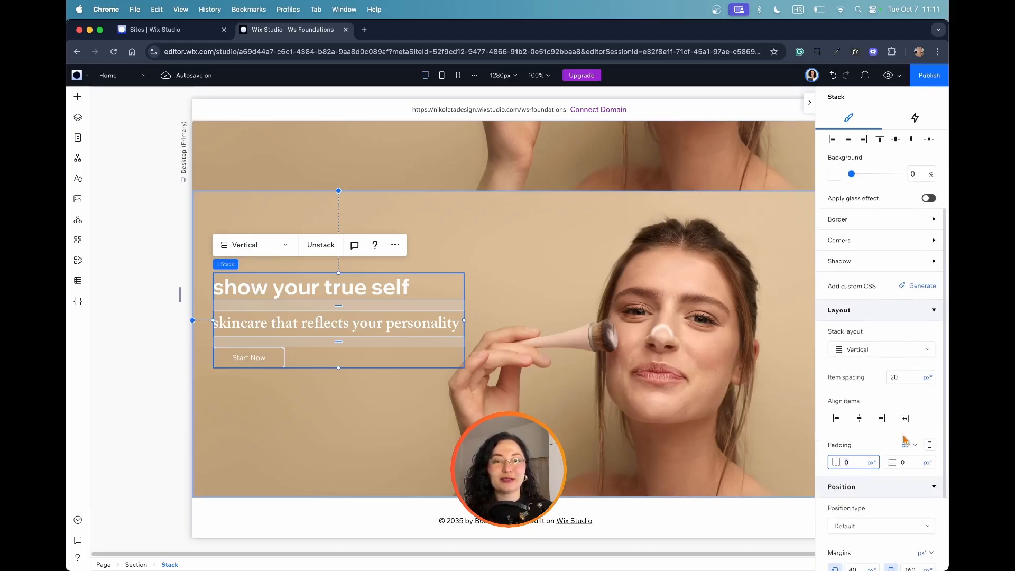
scroll(902, 422, up, 3)
scroll(906, 421, down, 4)
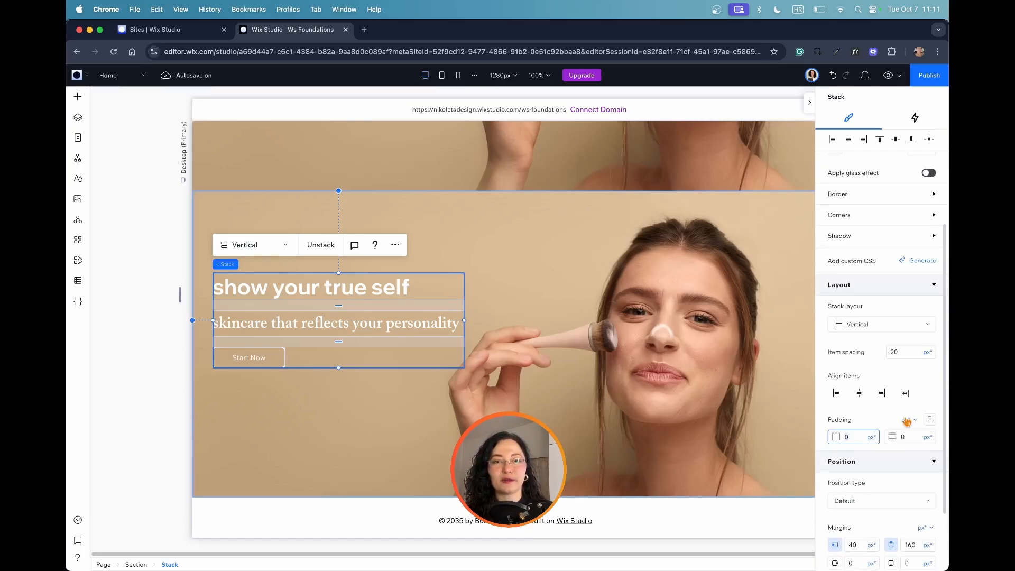
click(715, 228)
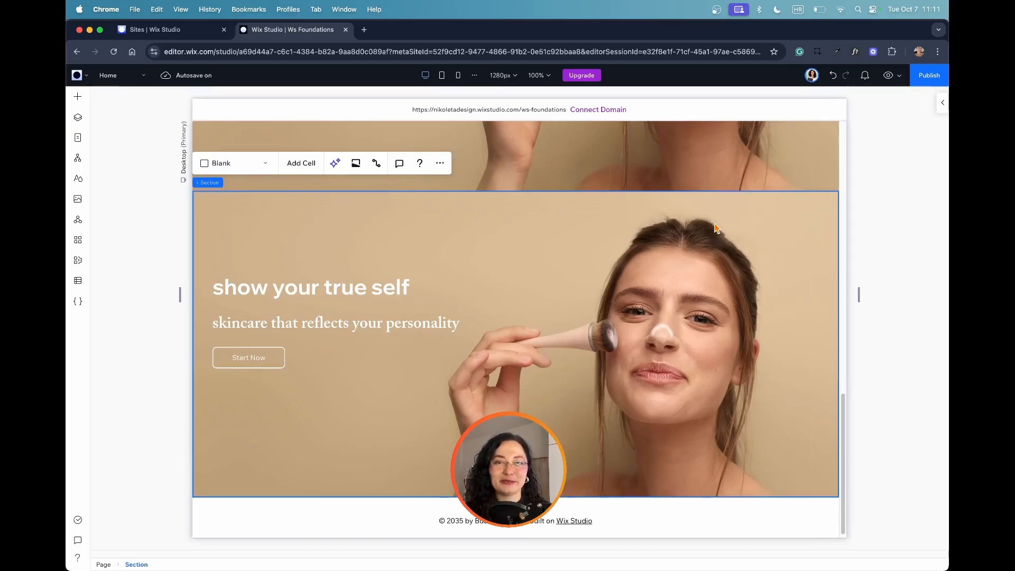